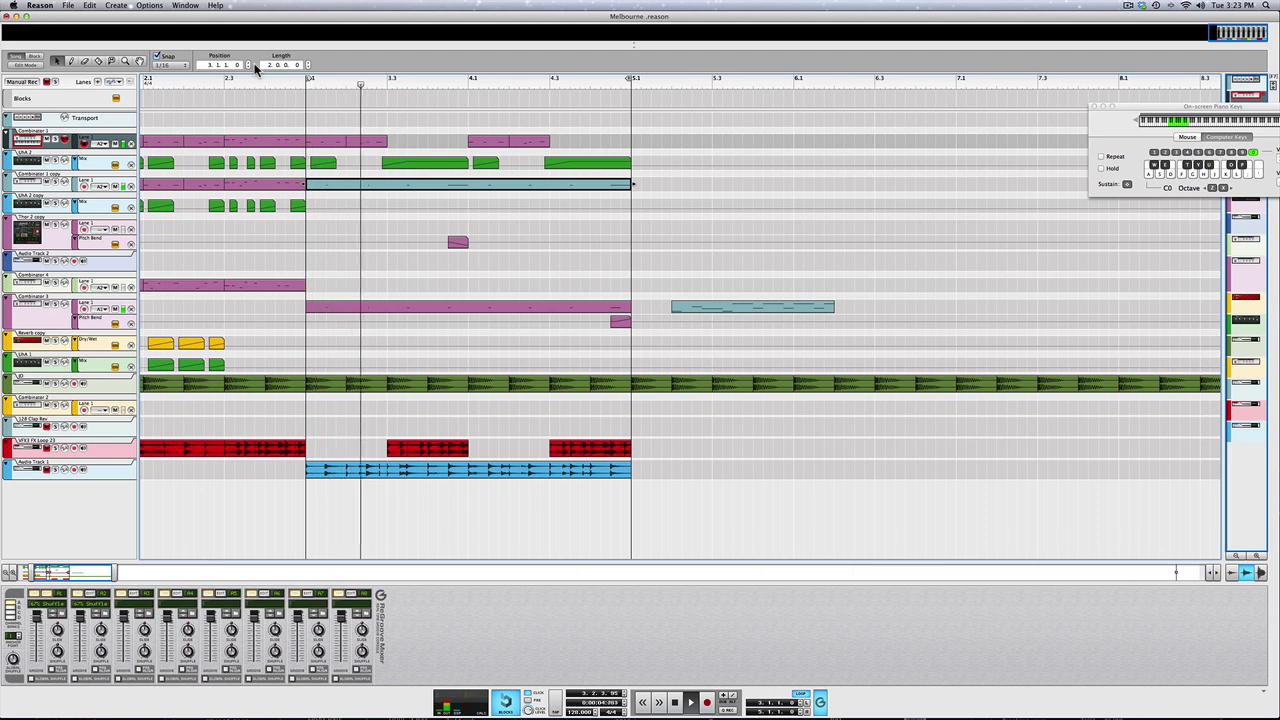
Audition the Combinator 1 track in solo without the metronome click, and clear the solo when done.
{"action": "left_click", "coordinate": [60, 152]}
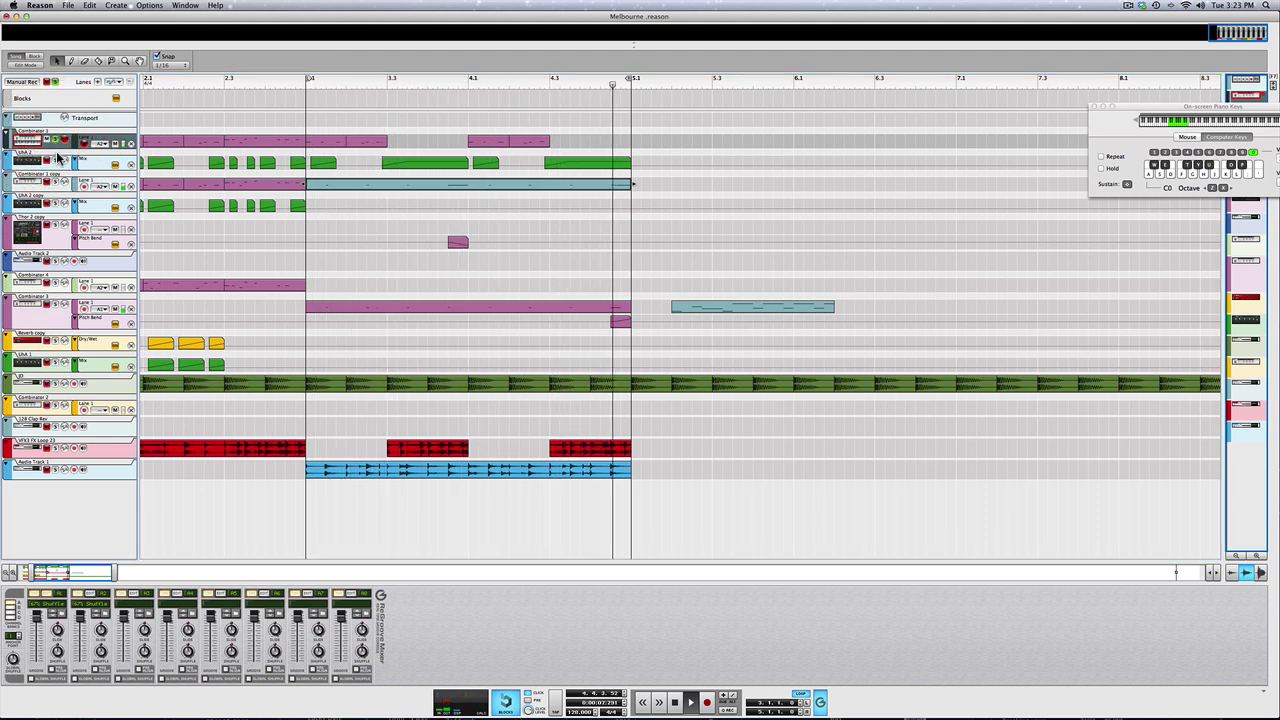
{"action": "left_click", "coordinate": [529, 692]}
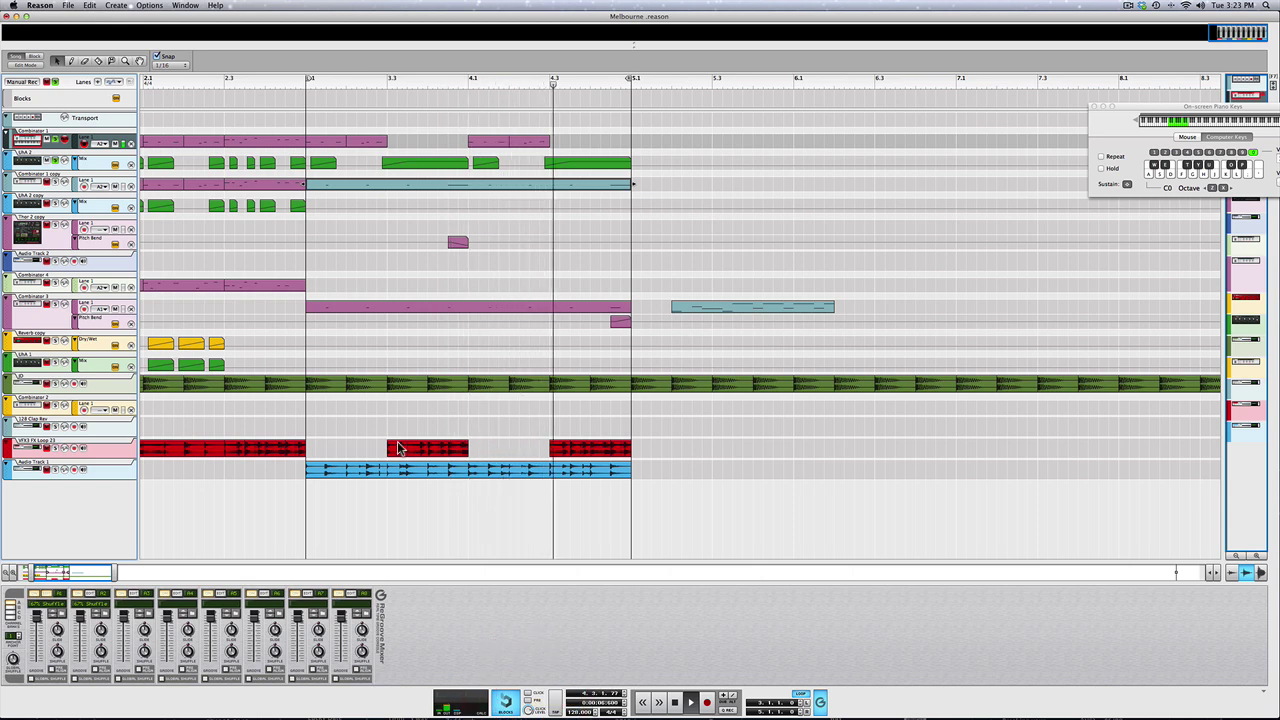
{"action": "left_click", "coordinate": [55, 82]}
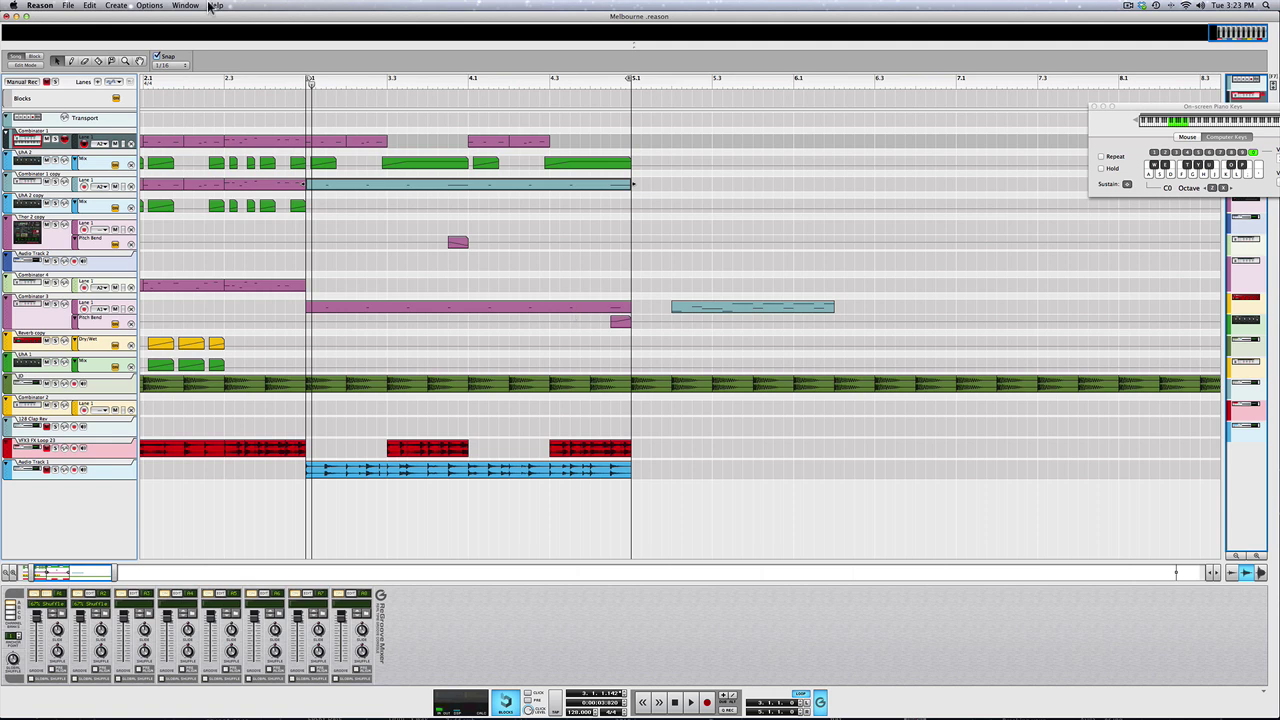
Create a new empty song and show its rack at full height.
{"action": "left_click", "coordinate": [74, 6]}
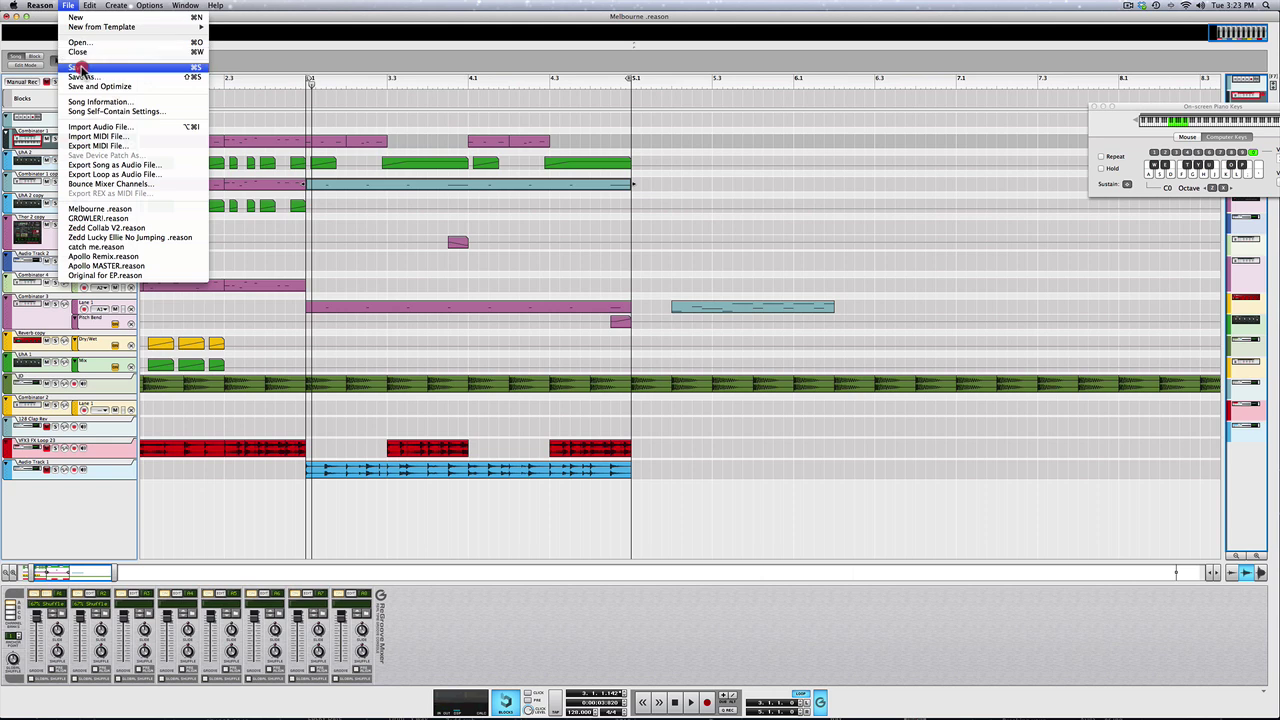
{"action": "left_click", "coordinate": [74, 16]}
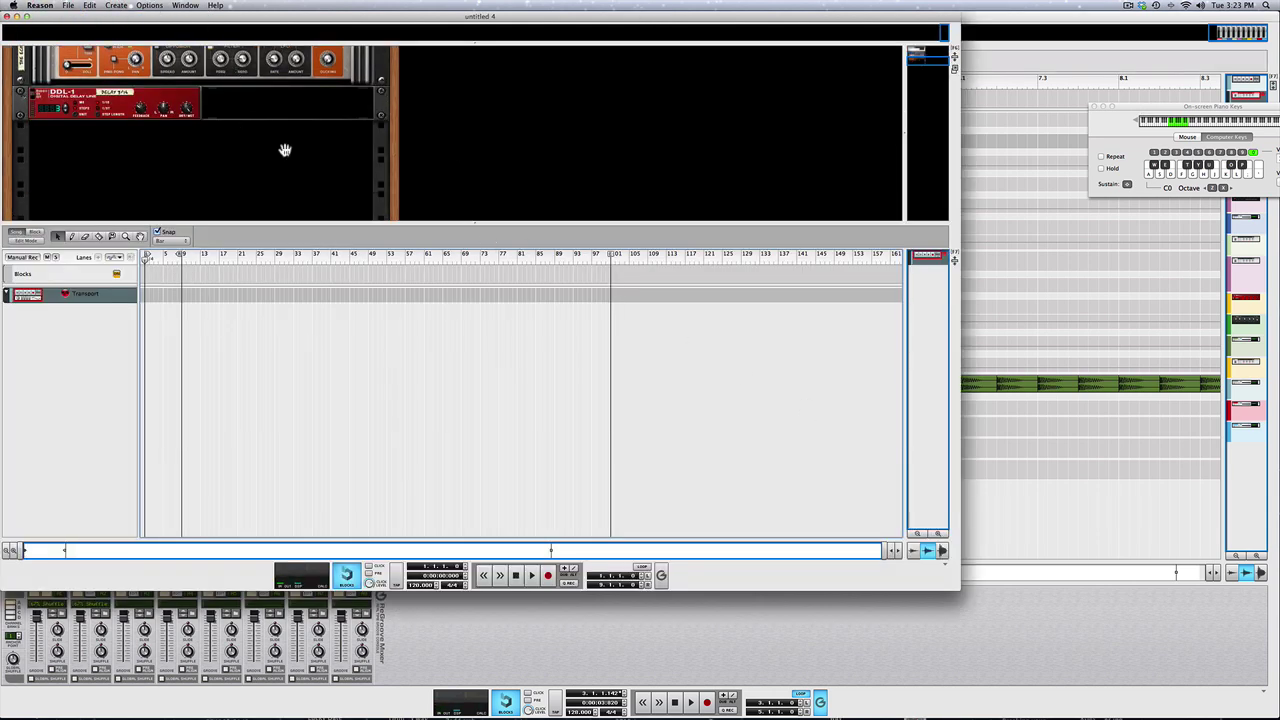
{"action": "left_click", "coordinate": [187, 5]}
{"action": "left_click", "coordinate": [198, 61]}
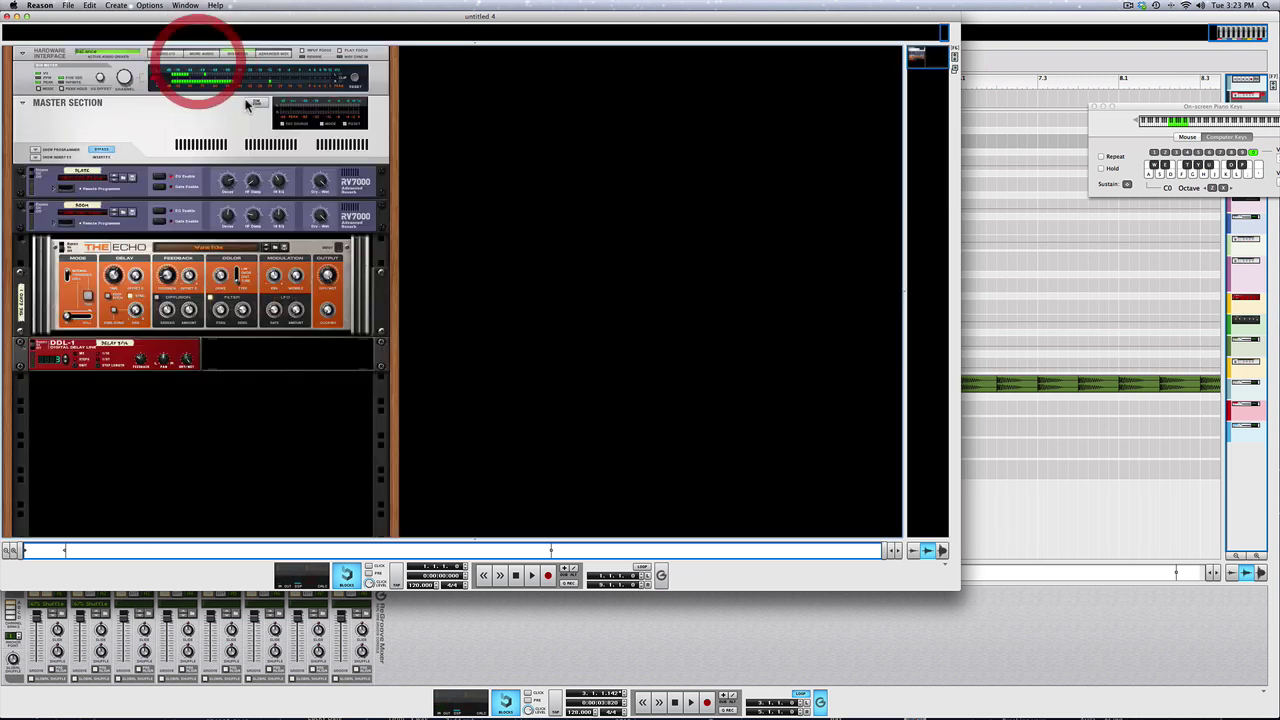
Add a Combinator to the rack and reset it to its initial patch.
{"action": "left_click", "coordinate": [120, 5]}
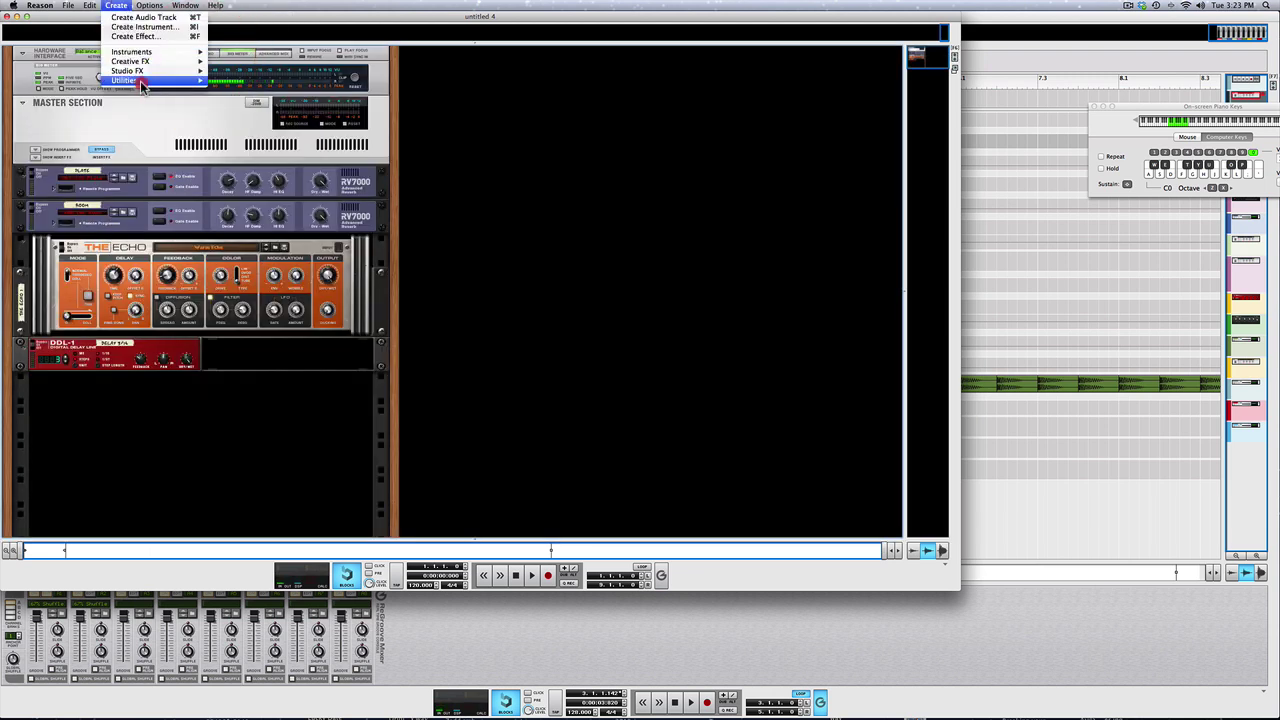
{"action": "mouse_move", "coordinate": [138, 82]}
{"action": "left_click", "coordinate": [228, 81]}
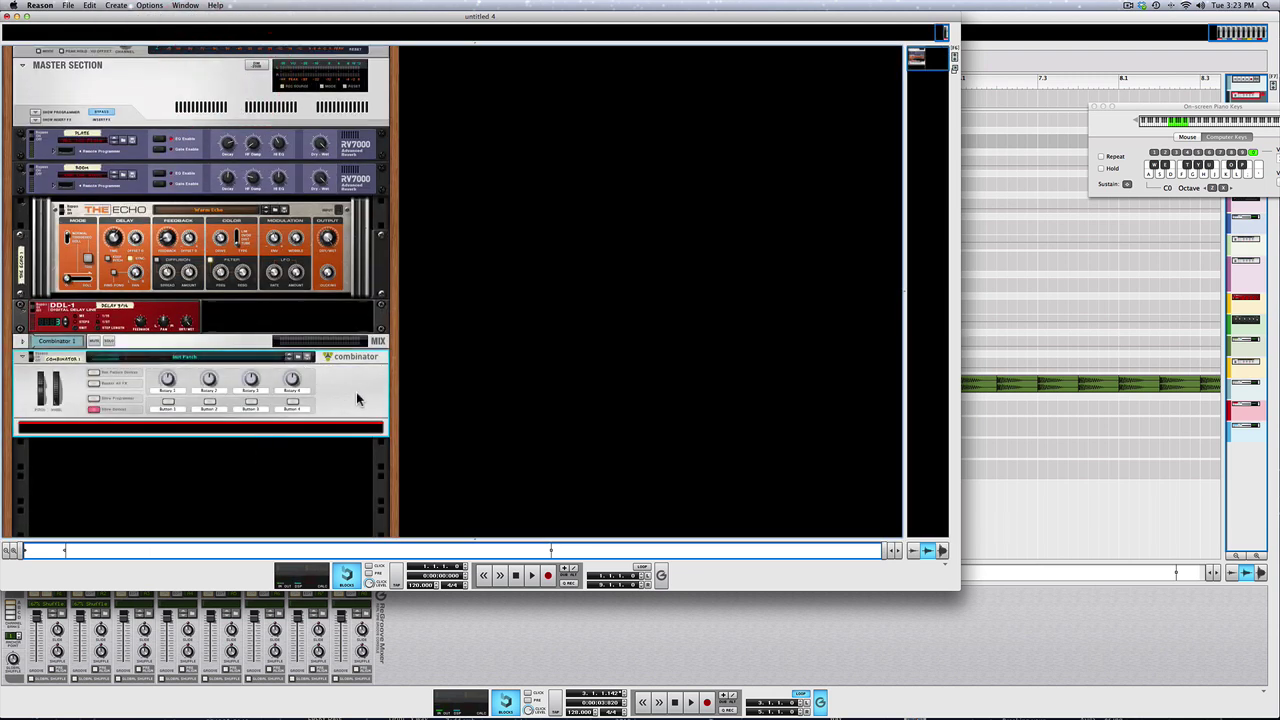
{"action": "right_click", "coordinate": [325, 406]}
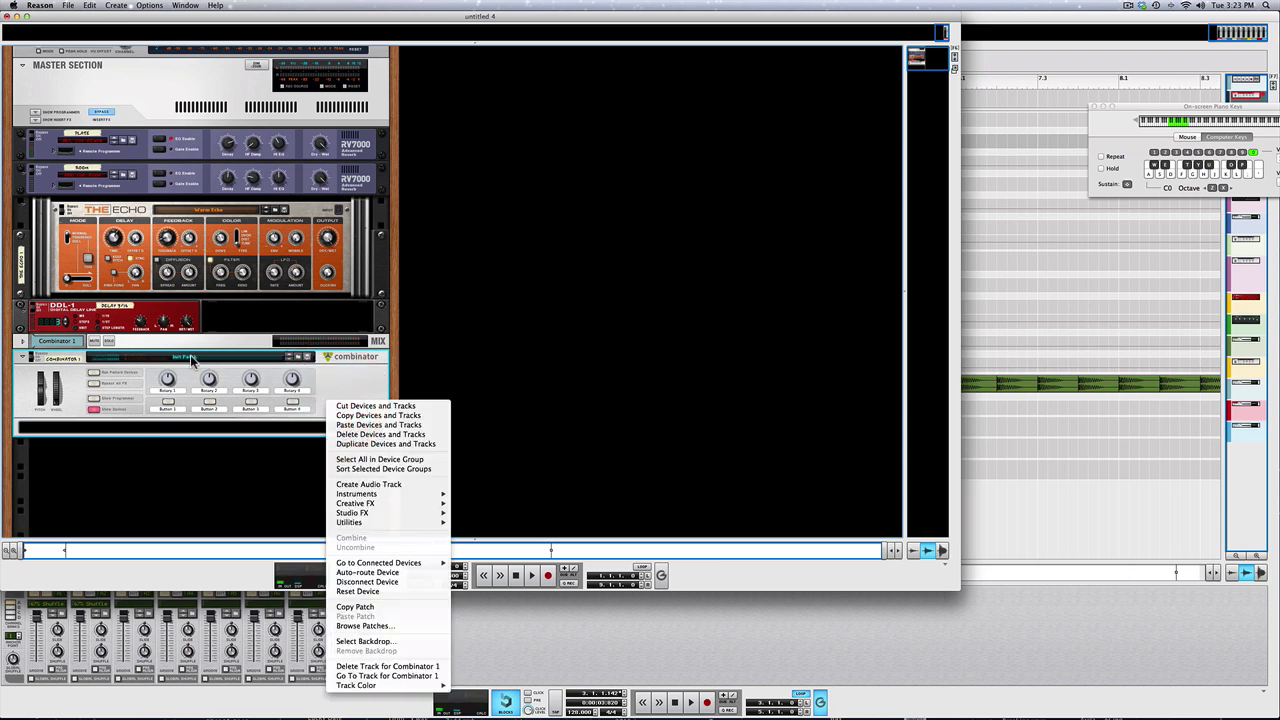
{"action": "right_click", "coordinate": [314, 368]}
{"action": "right_click", "coordinate": [314, 368]}
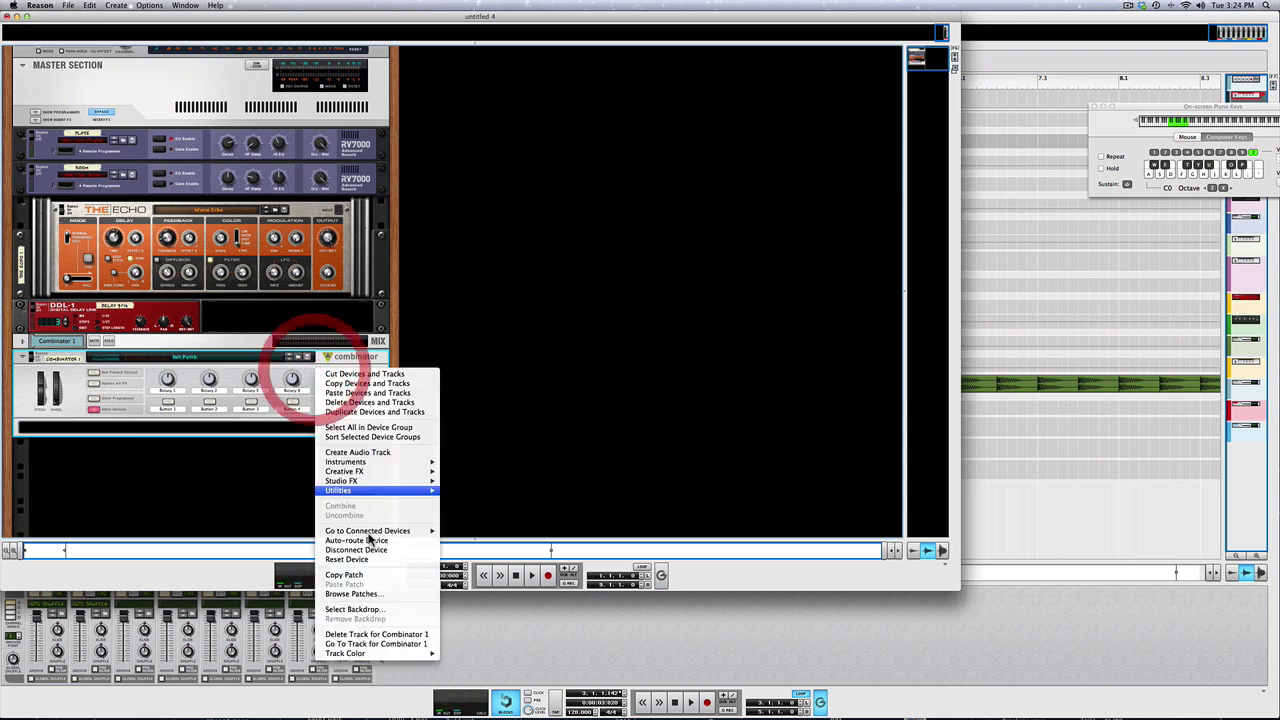
{"action": "left_click", "coordinate": [368, 548]}
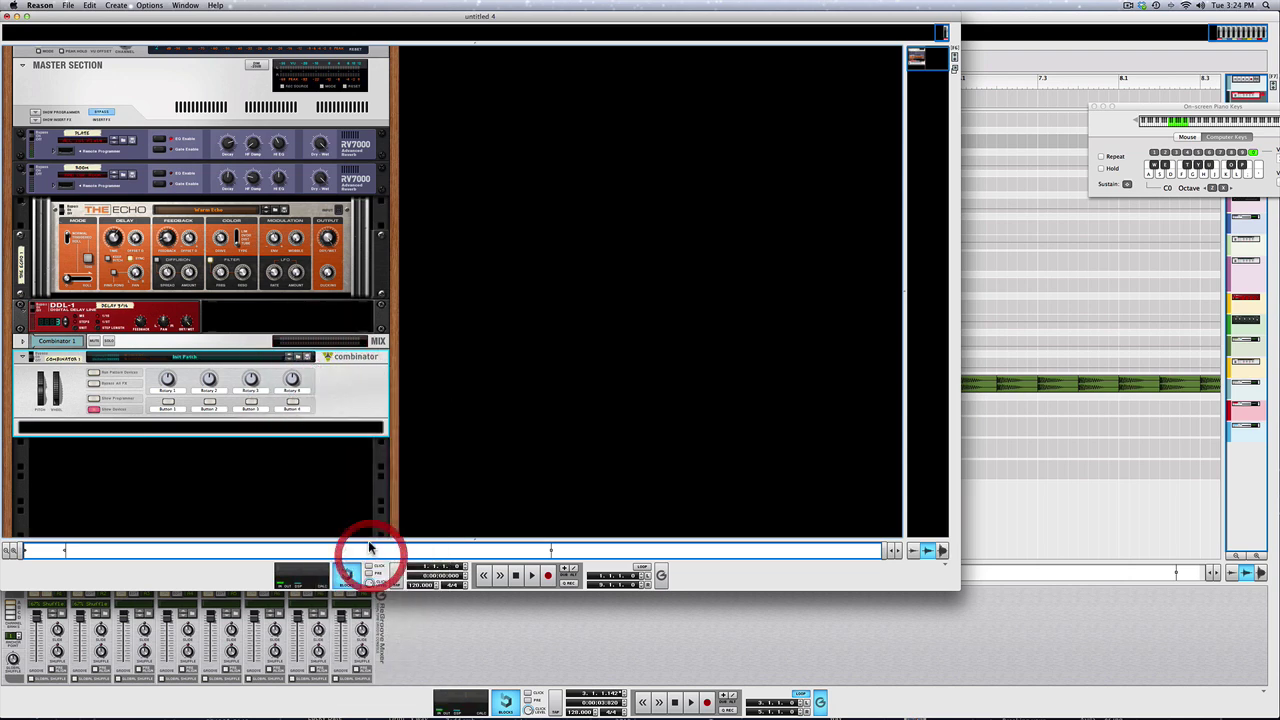
Insert a Thor Polysonic Synthesizer inside the Combinator and reset it to the init patch.
{"action": "right_click", "coordinate": [121, 428]}
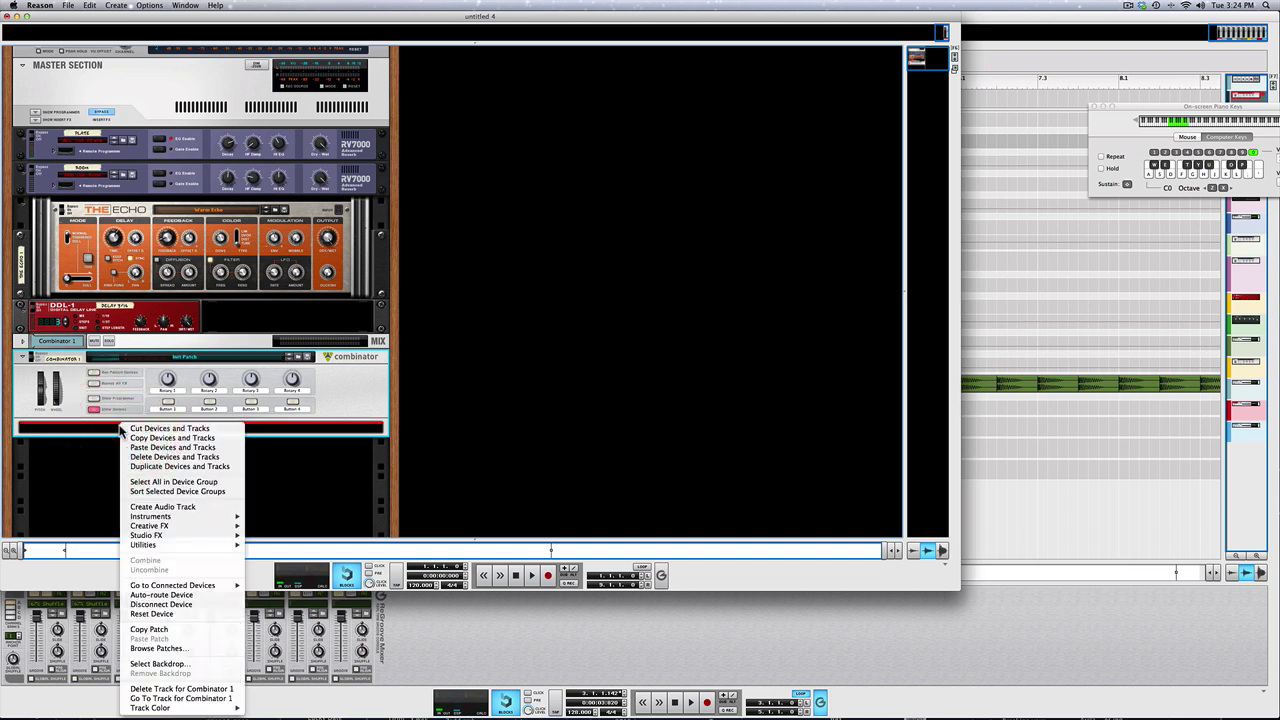
{"action": "mouse_move", "coordinate": [240, 518]}
{"action": "left_click", "coordinate": [260, 557]}
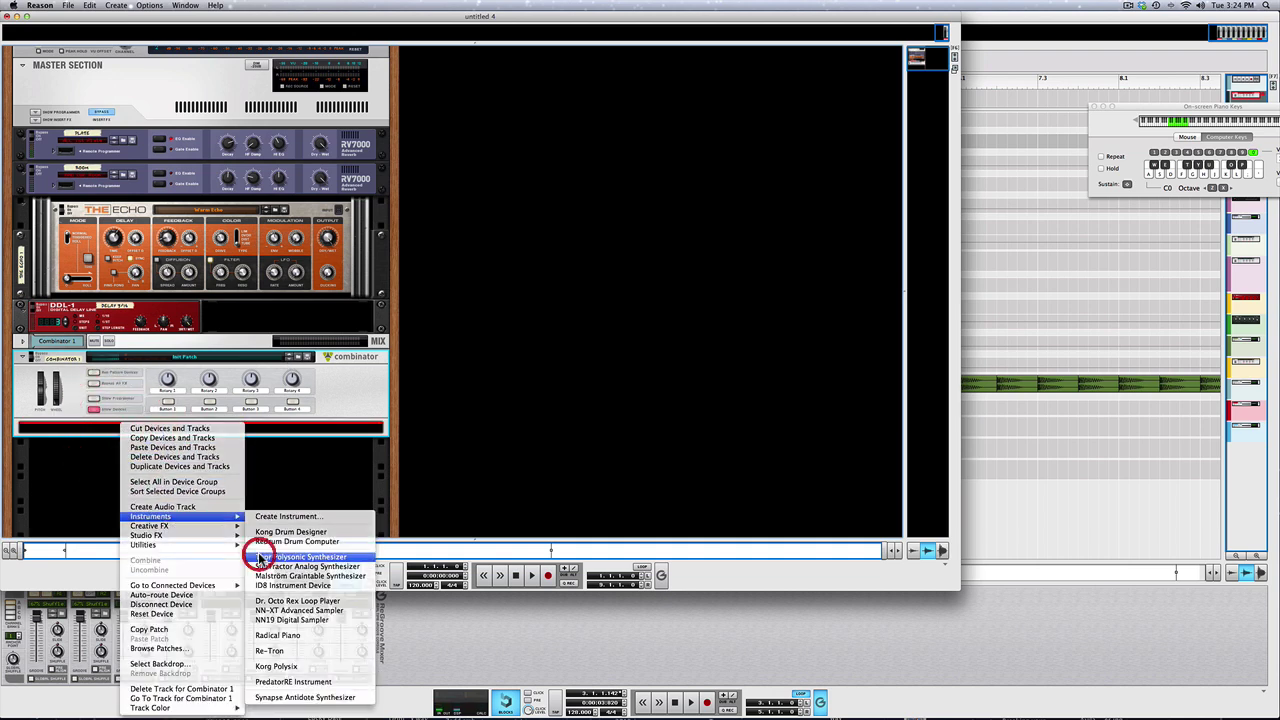
{"action": "left_click", "coordinate": [85, 486]}
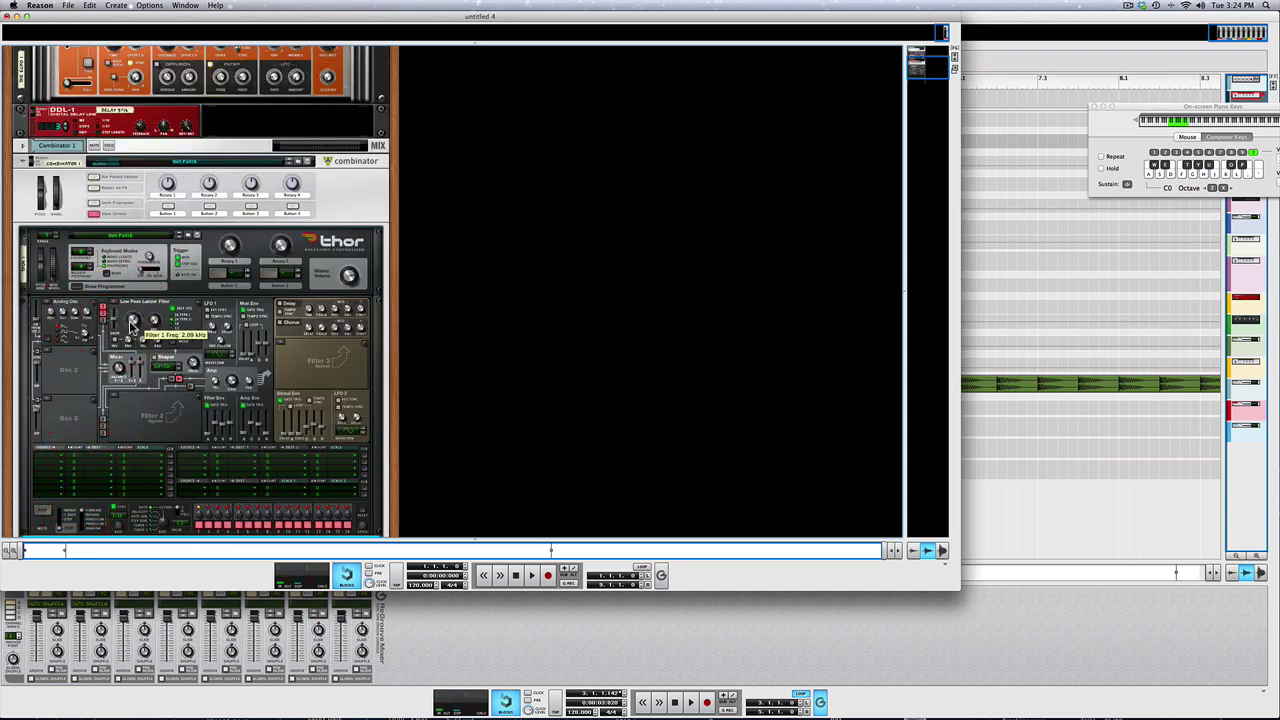
Raise the frequency of Thor's Low Pass Ladder filter and set up a tuned Analog oscillator in the Osc 2 slot.
{"action": "left_click_drag", "start_coordinate": [132, 323], "coordinate": [128, 275]}
{"action": "left_click", "coordinate": [46, 355]}
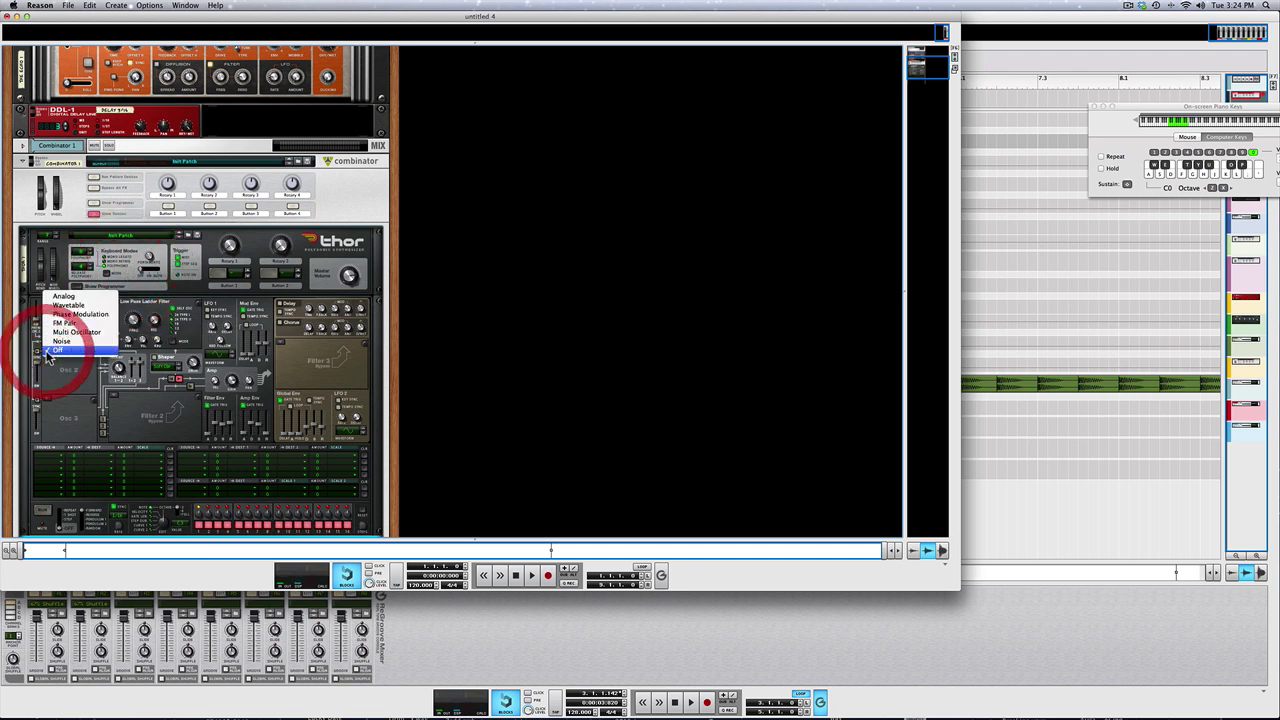
{"action": "left_click", "coordinate": [63, 296]}
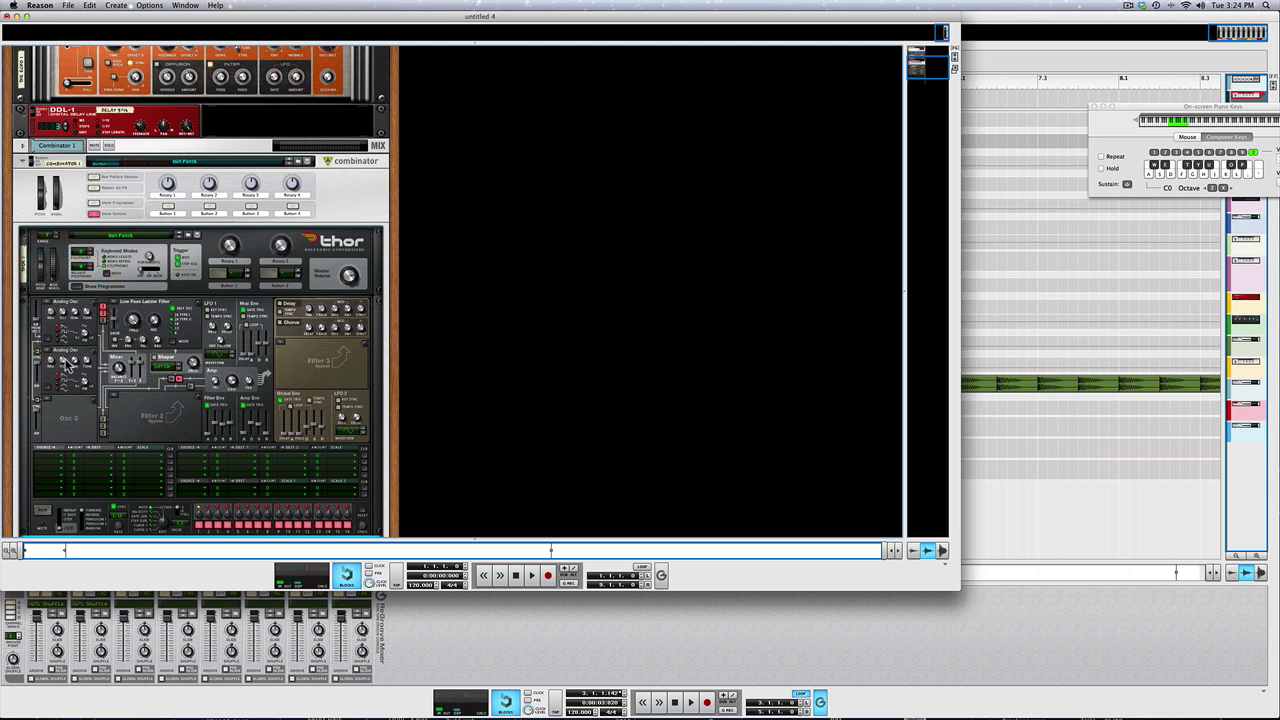
{"action": "left_click", "coordinate": [65, 362]}
{"action": "left_click_drag", "start_coordinate": [65, 362], "coordinate": [64, 362]}
Load a Comb filter in Thor's Filter 2 slot, adjust its controls and raise the amp envelope.
{"action": "left_click", "coordinate": [115, 401]}
{"action": "left_click", "coordinate": [126, 377]}
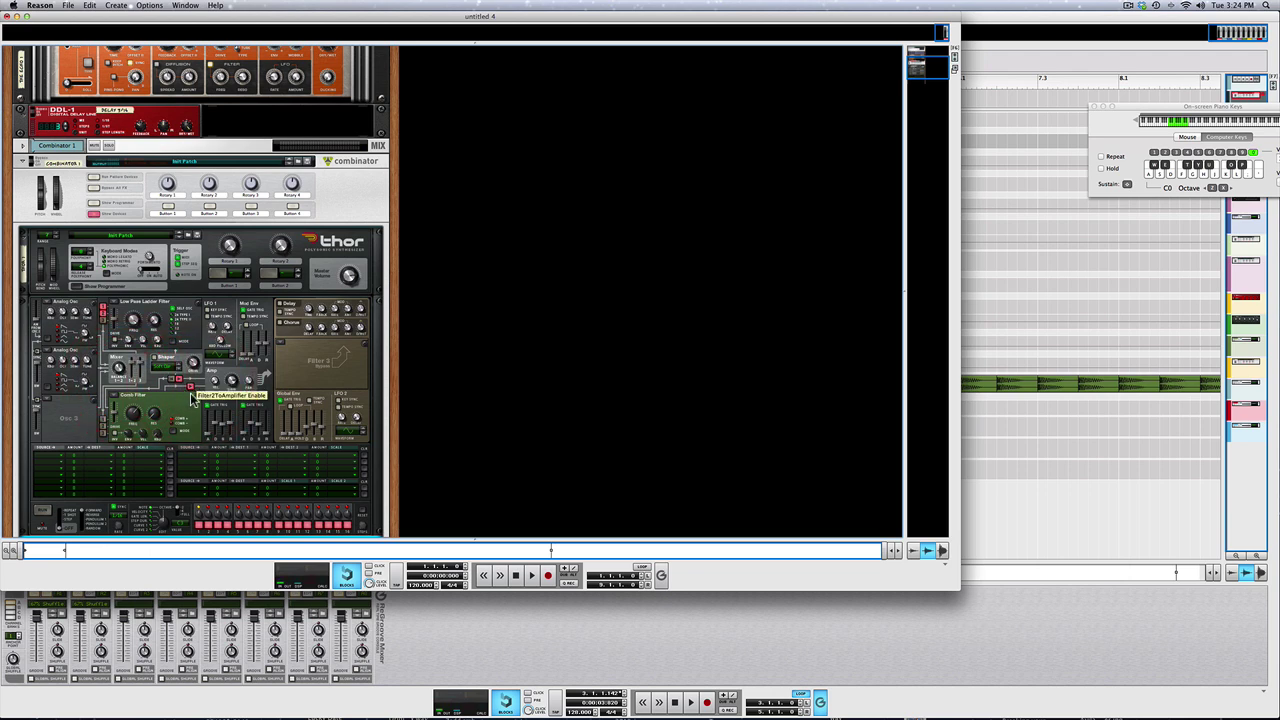
{"action": "mouse_move", "coordinate": [132, 412]}
{"action": "left_mouse_down"}
{"action": "mouse_move", "coordinate": [132, 449]}
{"action": "mouse_move", "coordinate": [156, 413]}
{"action": "left_mouse_up"}
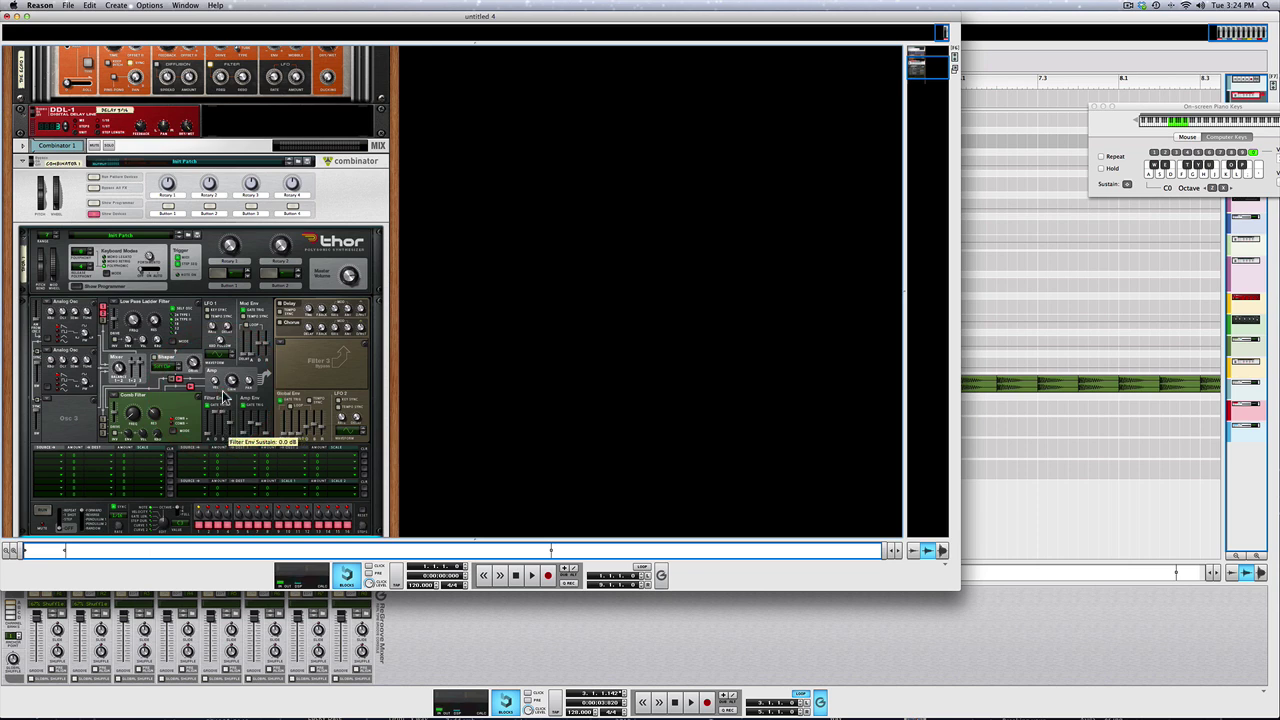
{"action": "left_click_drag", "start_coordinate": [250, 421], "coordinate": [259, 380]}
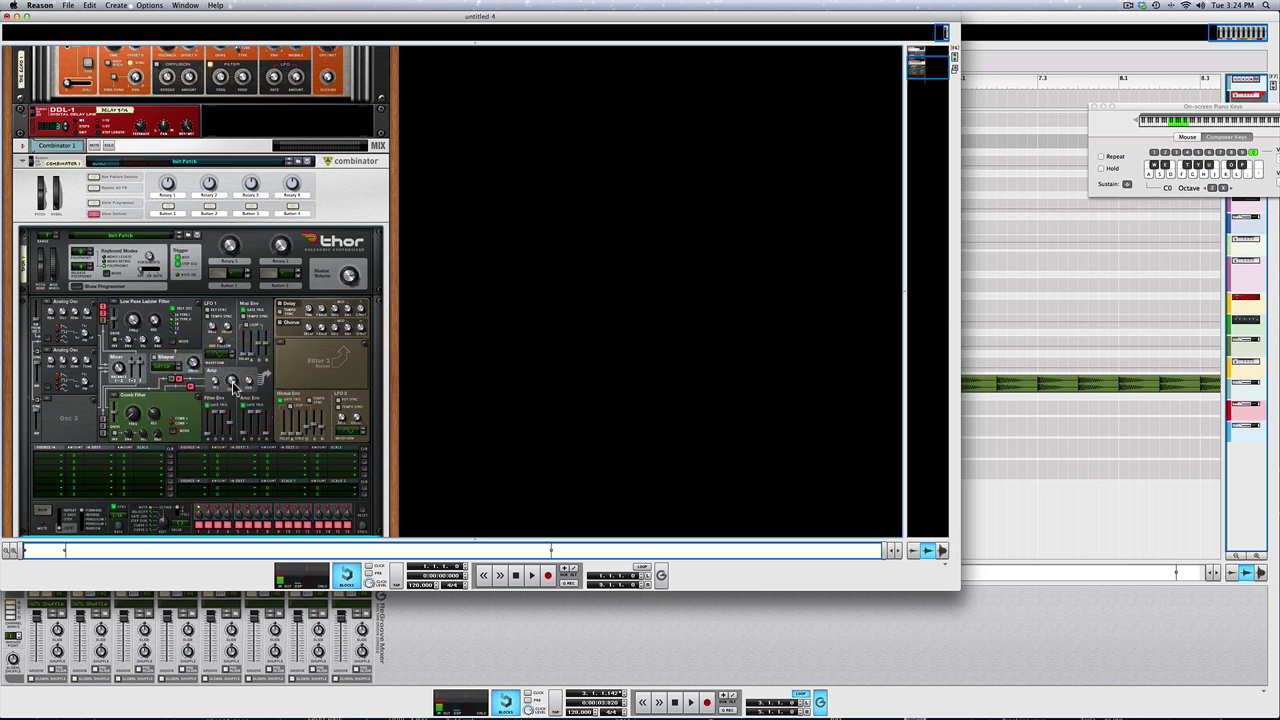
Load a Formant filter in Thor's Filter 3 slot, adjusting its gender and setting its X,Y position to 85,79.
{"action": "left_click", "coordinate": [284, 345]}
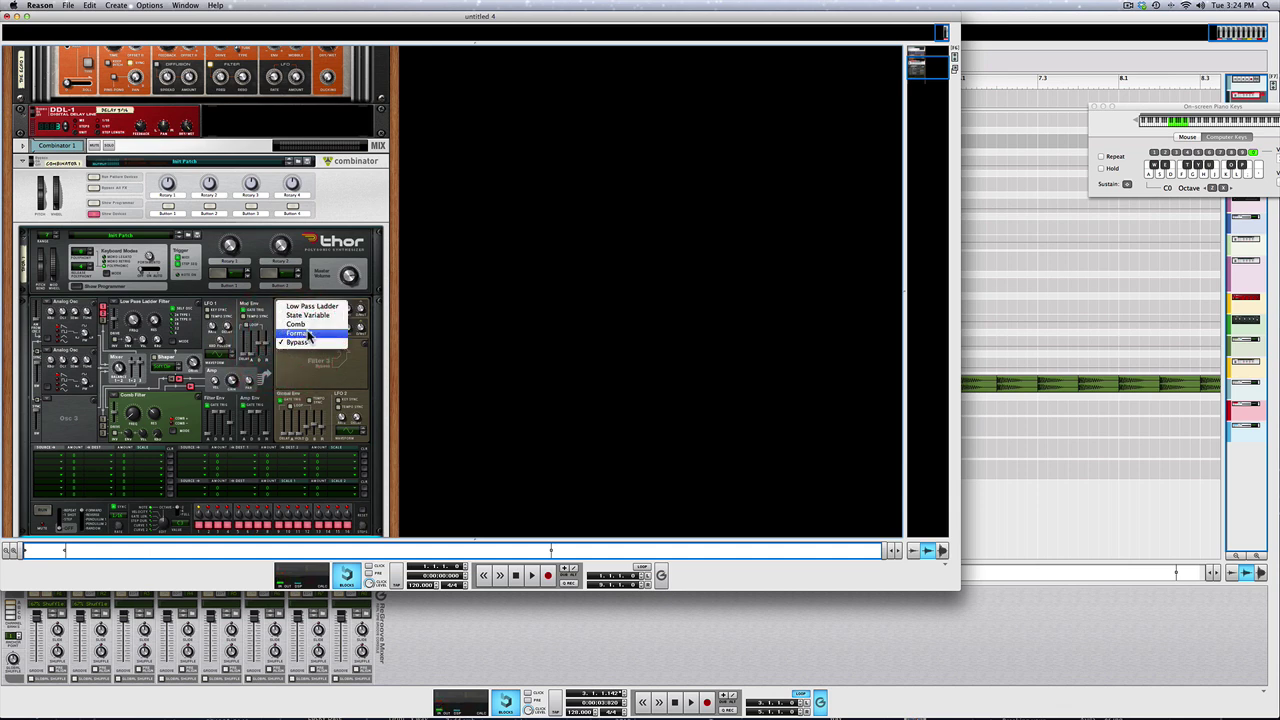
{"action": "left_click", "coordinate": [309, 335]}
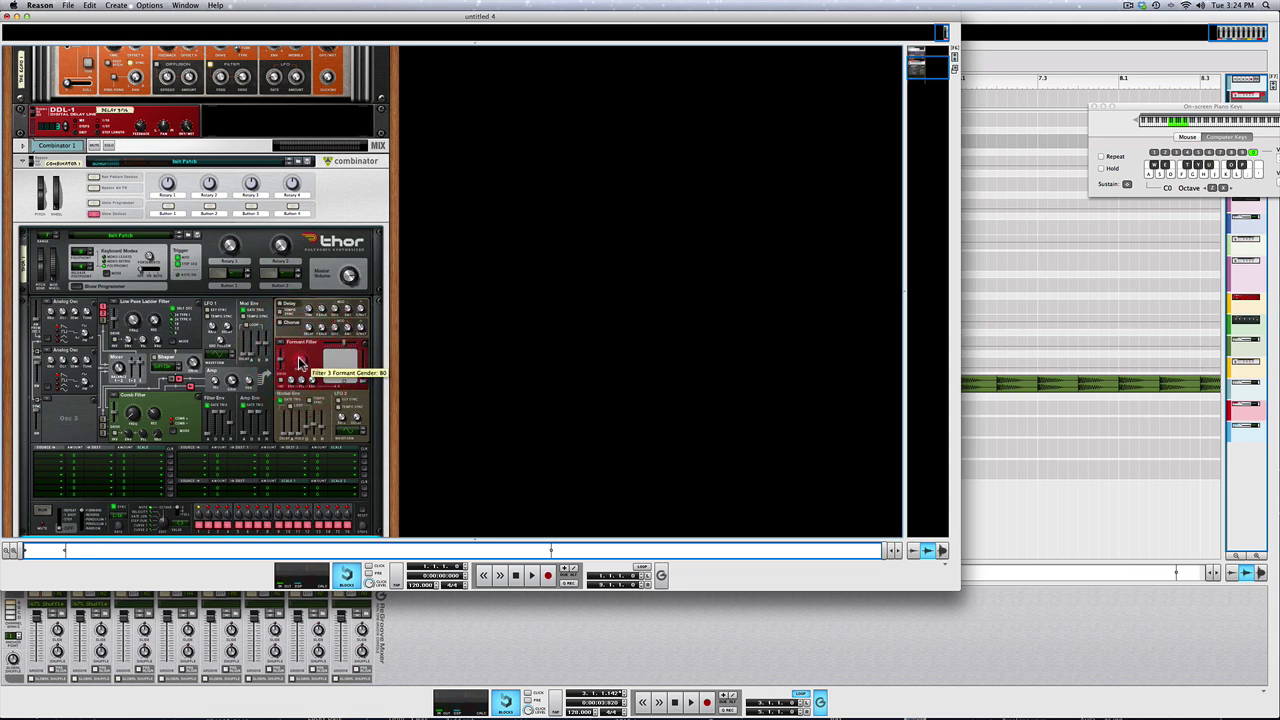
{"action": "left_click", "coordinate": [300, 360]}
{"action": "left_click_drag", "start_coordinate": [345, 370], "coordinate": [347, 365]}
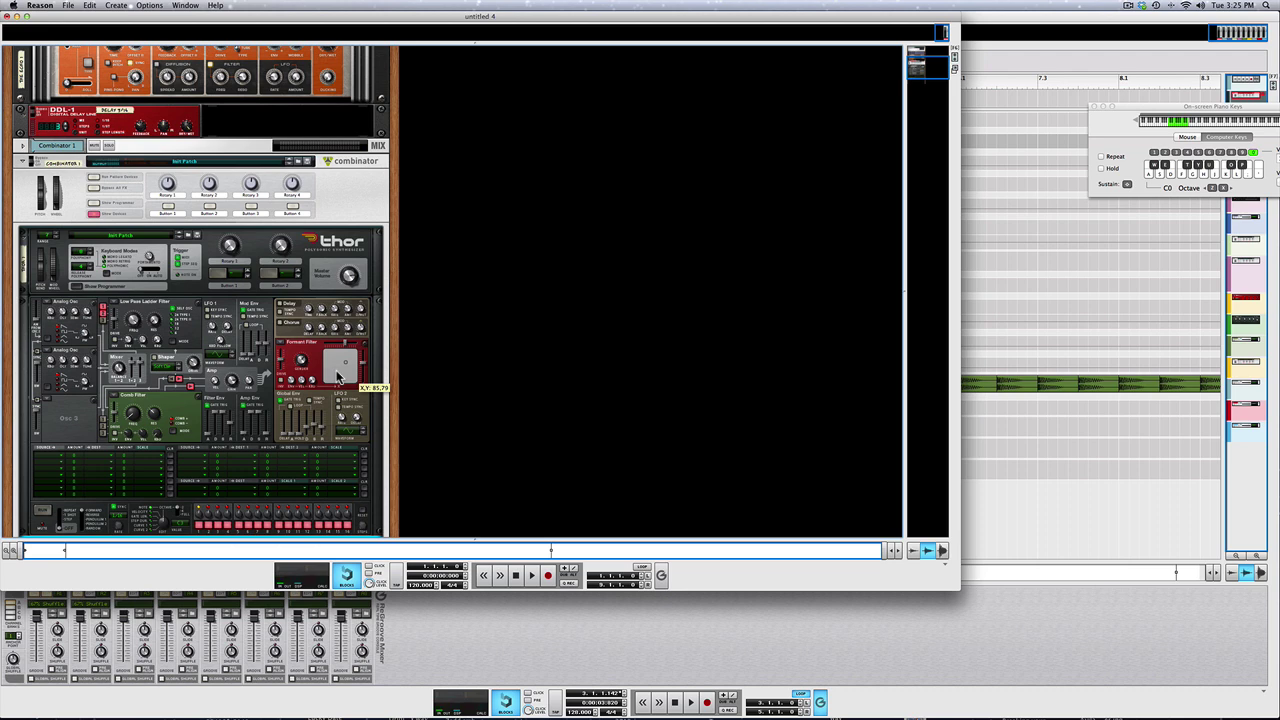
Audition the Thor patch by playing notes on the on-screen piano keys, raising the keyboard octave to C1.
{"action": "scroll", "coordinate": [338, 377], "scroll_direction": "up", "scroll_amount": 3}
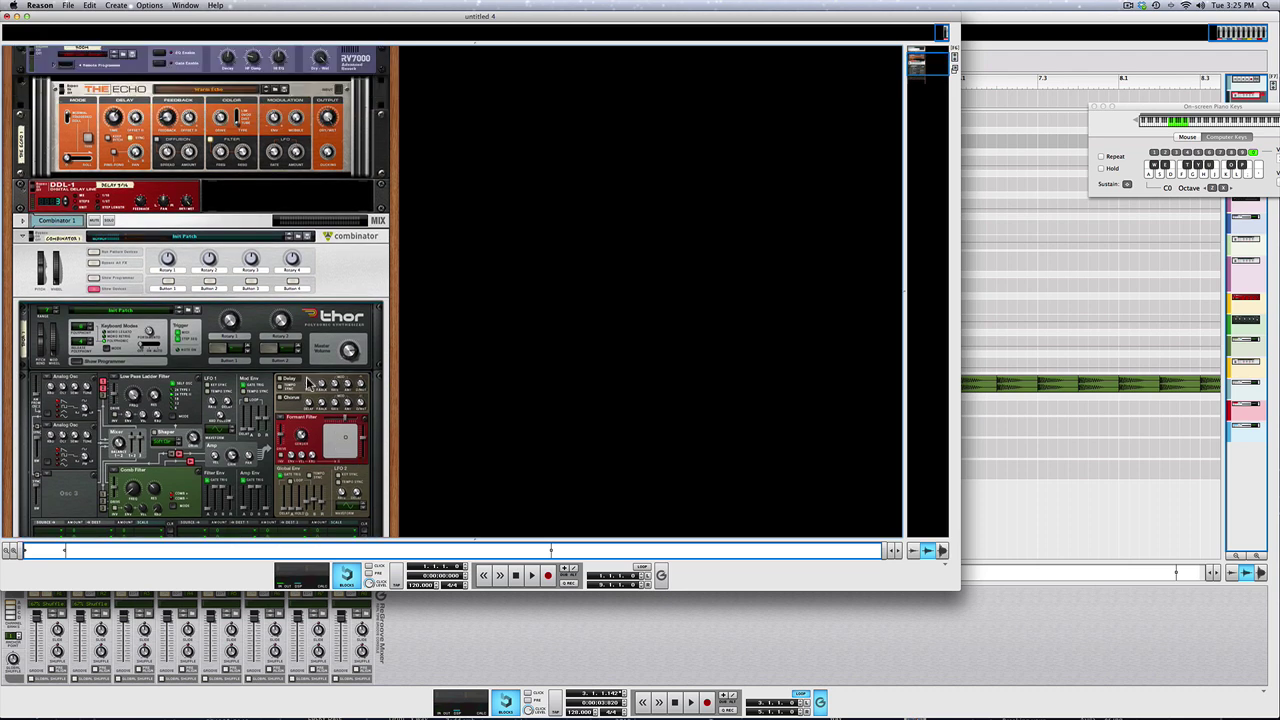
{"action": "scroll", "coordinate": [307, 460], "scroll_direction": "down", "scroll_amount": 3}
{"action": "key", "text": "d"}
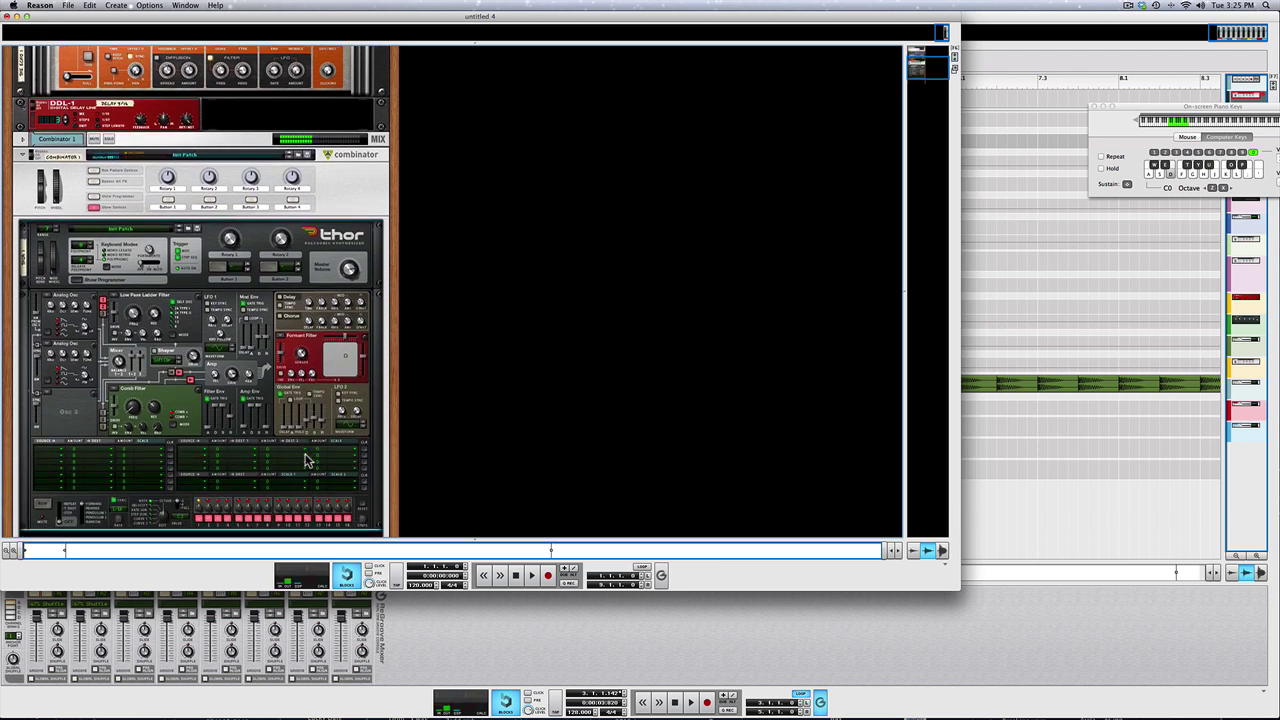
{"action": "key", "text": "d"}
{"action": "key", "text": "x"}
{"action": "key", "text": "s"}
{"action": "key", "text": "x"}
{"action": "key", "text": "z"}
{"action": "scroll", "coordinate": [196, 439], "scroll_direction": "down", "scroll_amount": 3}
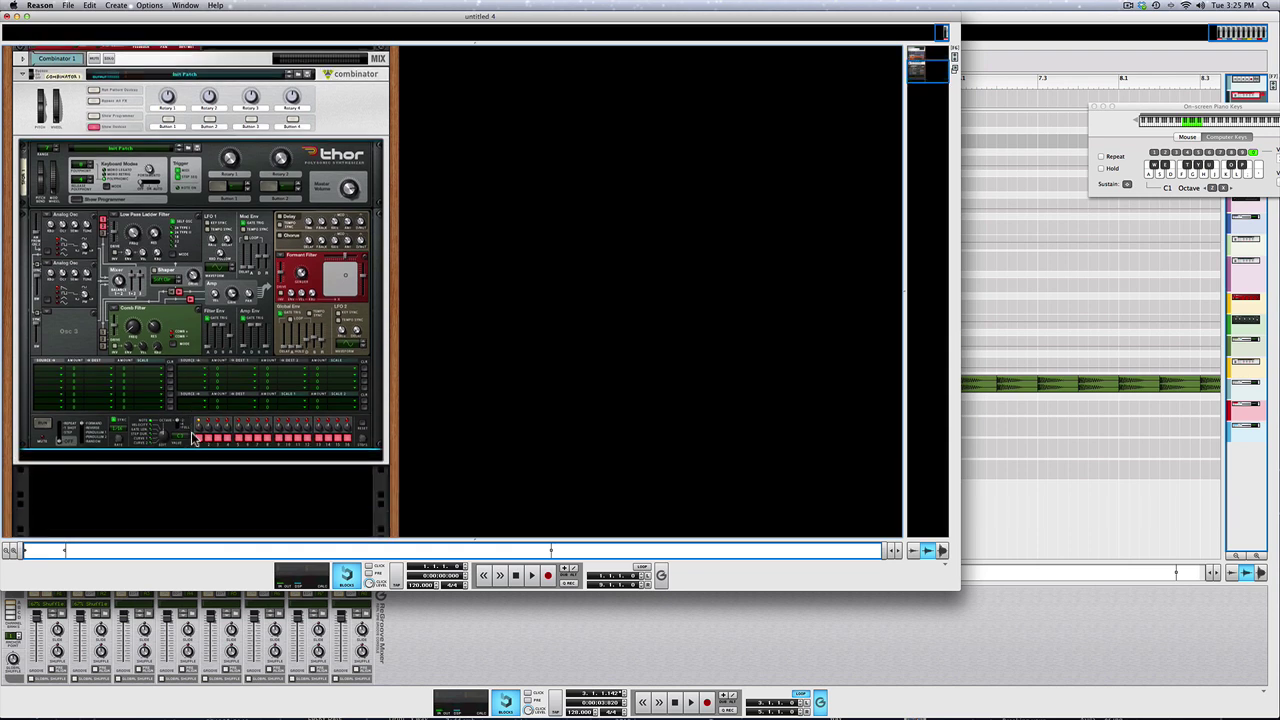
Add a BV512 Digital Vocoder below Thor, set it to 8 bands and lower its middle band levels.
{"action": "right_click", "coordinate": [190, 314]}
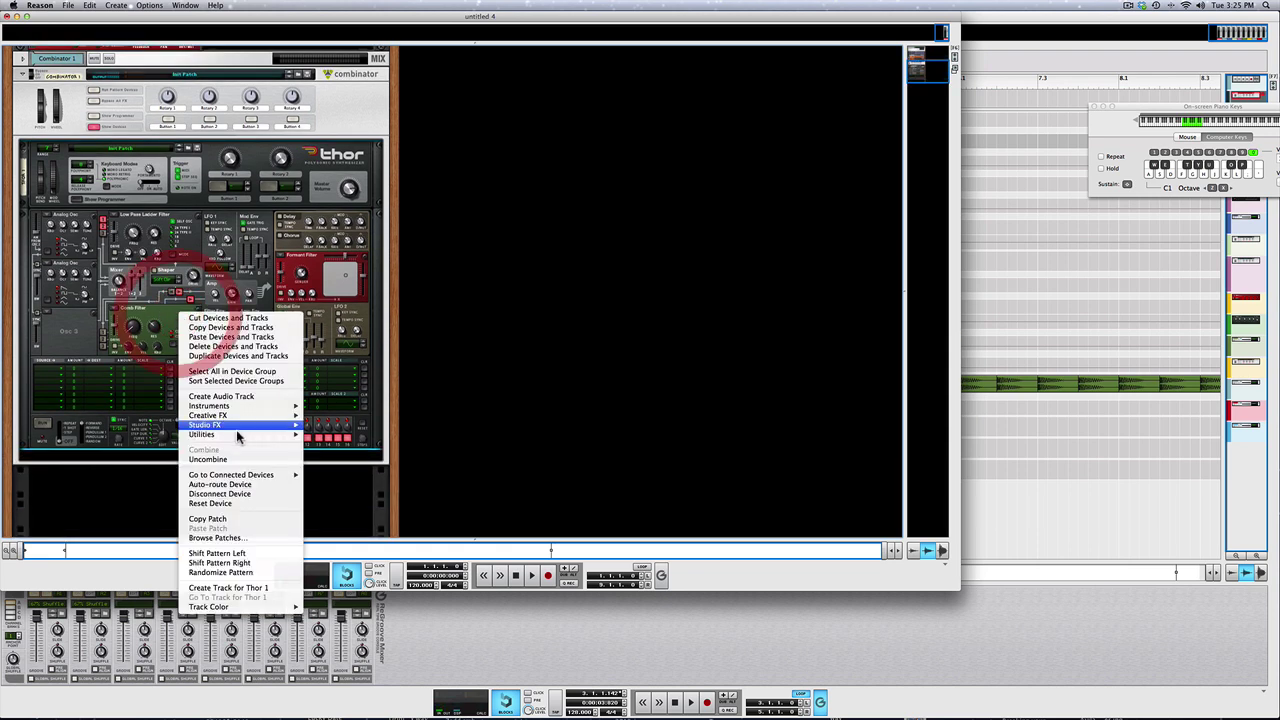
{"action": "mouse_move", "coordinate": [234, 422]}
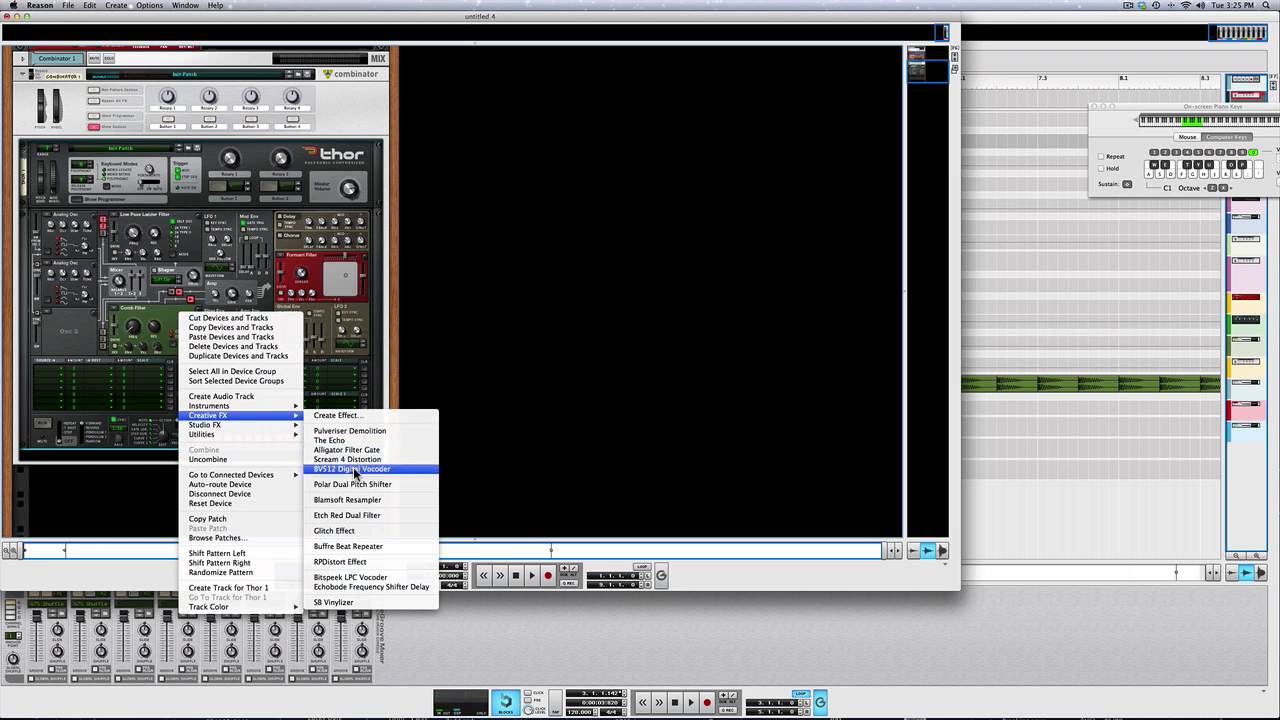
{"action": "left_click", "coordinate": [355, 469]}
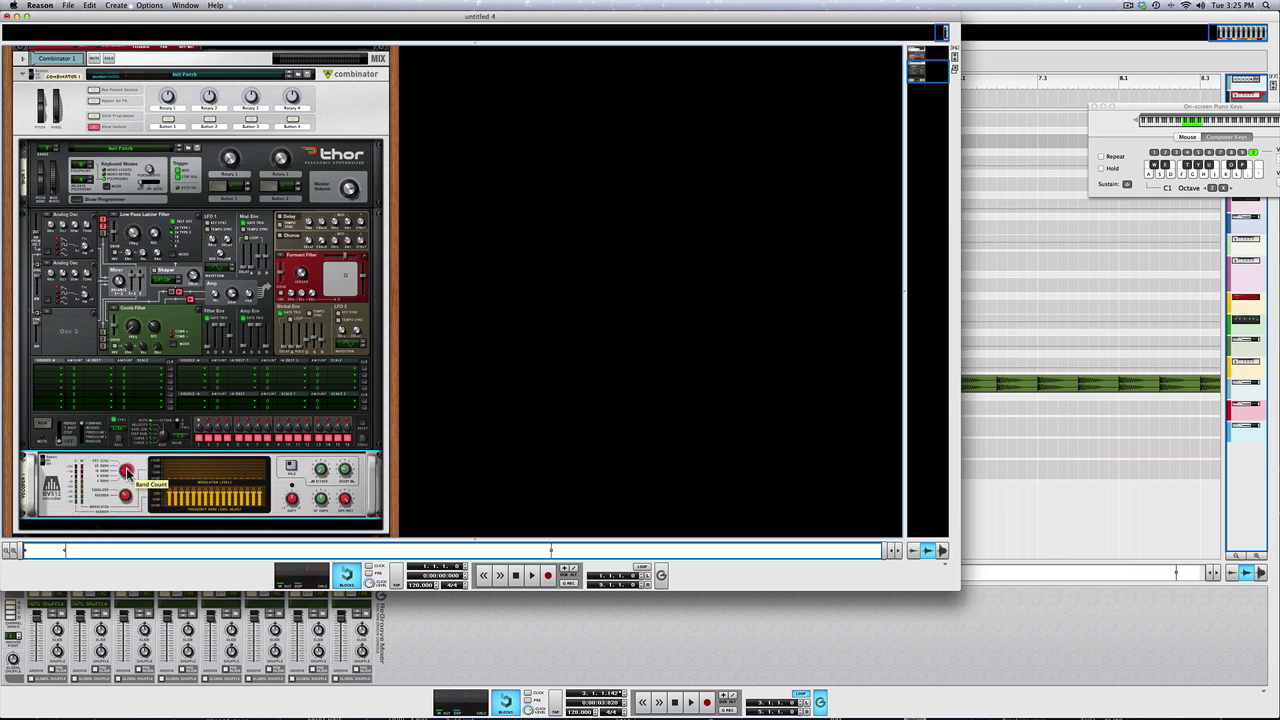
{"action": "left_click_drag", "start_coordinate": [127, 471], "coordinate": [127, 474]}
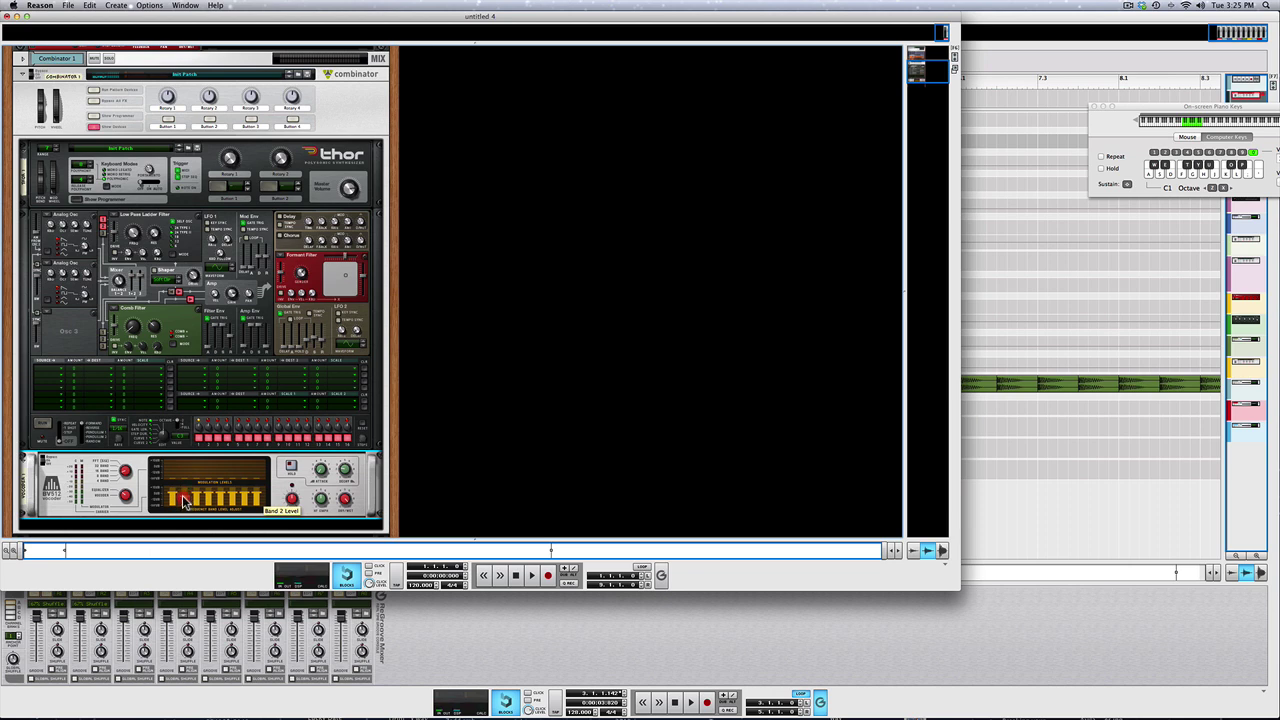
{"action": "mouse_move", "coordinate": [195, 493]}
{"action": "left_mouse_down"}
{"action": "mouse_move", "coordinate": [203, 505]}
{"action": "mouse_move", "coordinate": [243, 500]}
{"action": "left_mouse_up"}
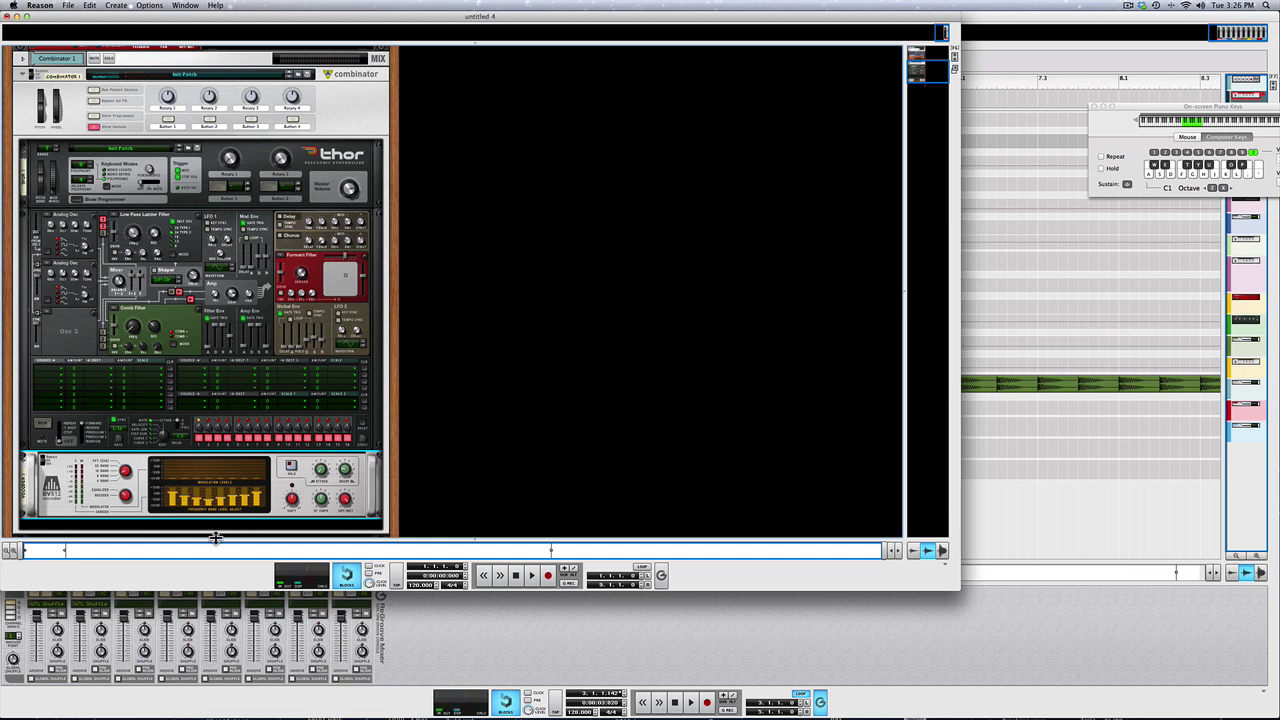
Add a Scream 4 Distortion after the vocoder and reset the device to its default settings.
{"action": "scroll", "coordinate": [287, 507], "scroll_direction": "down", "scroll_amount": 2}
{"action": "right_click", "coordinate": [278, 495]}
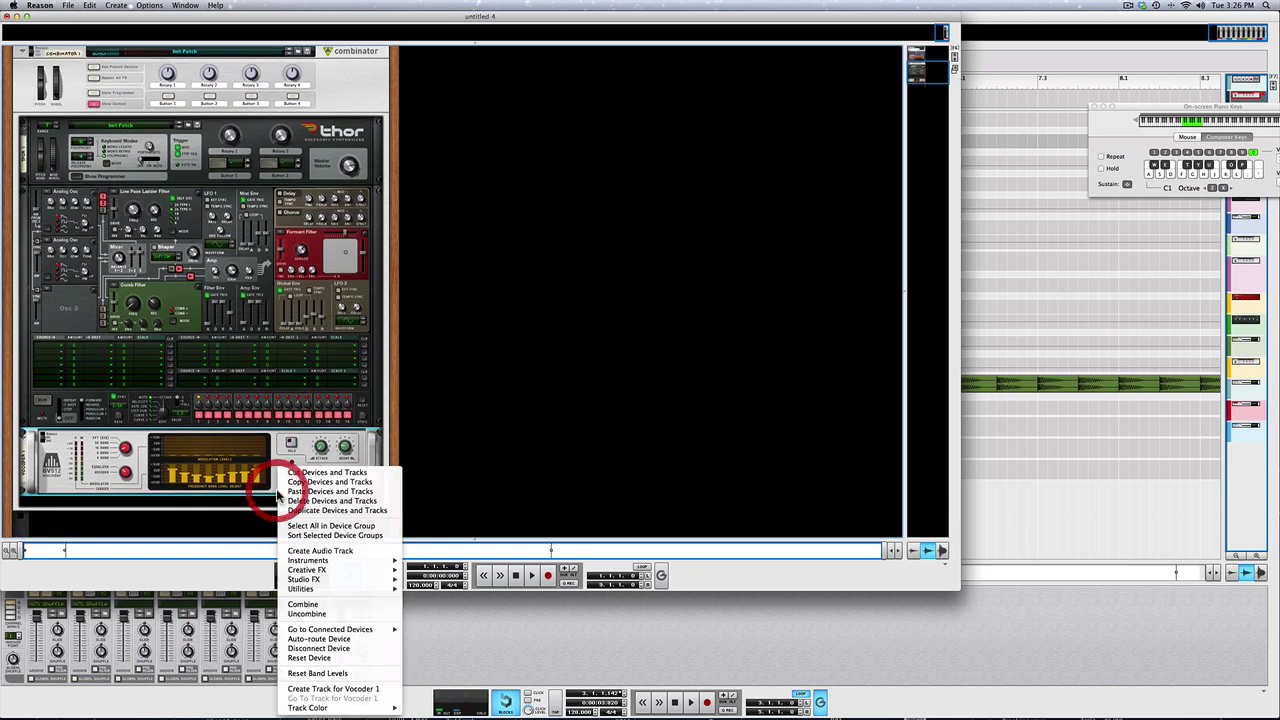
{"action": "mouse_move", "coordinate": [314, 571]}
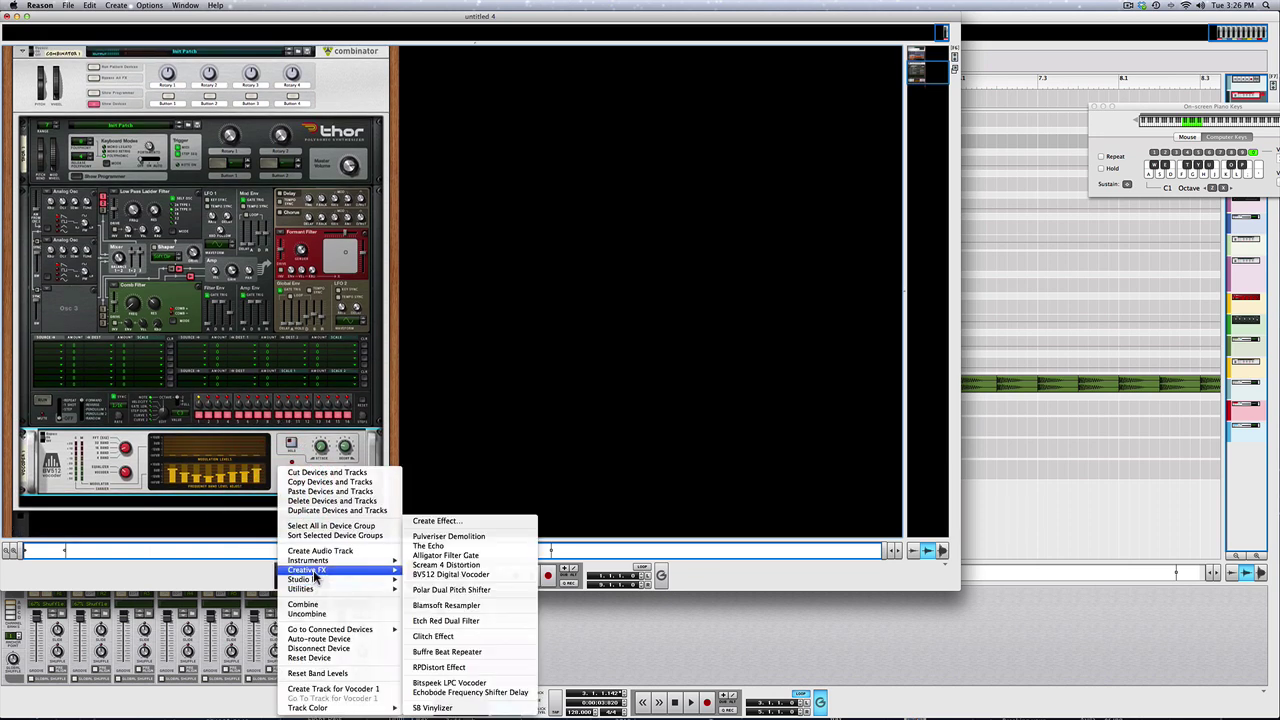
{"action": "left_click", "coordinate": [430, 566]}
{"action": "scroll", "coordinate": [190, 500], "scroll_direction": "down", "scroll_amount": 3}
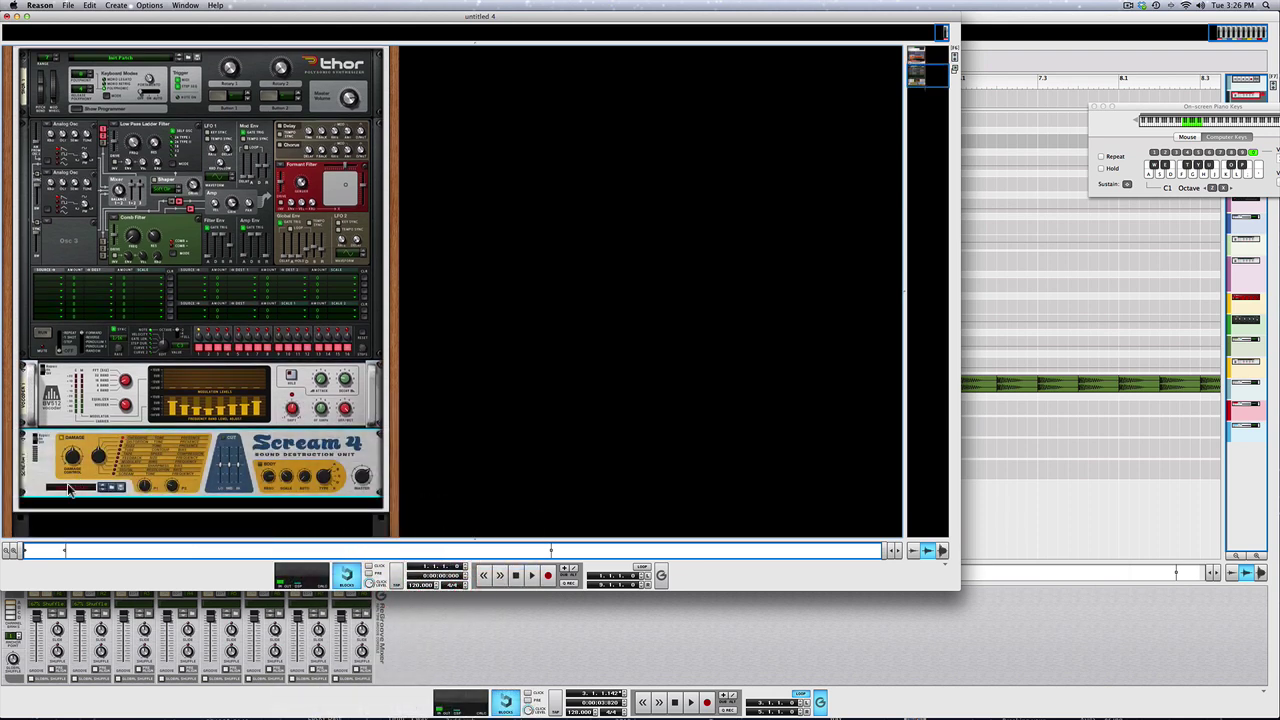
{"action": "right_click", "coordinate": [95, 486]}
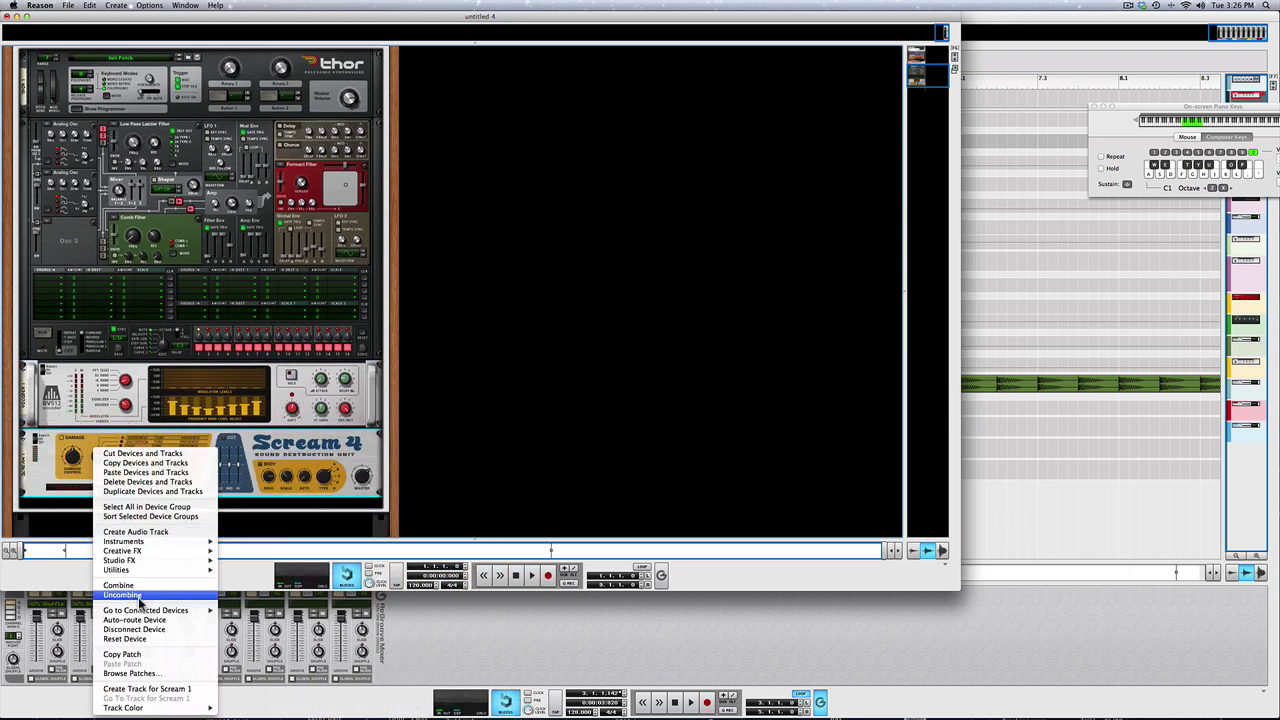
{"action": "left_click", "coordinate": [139, 640]}
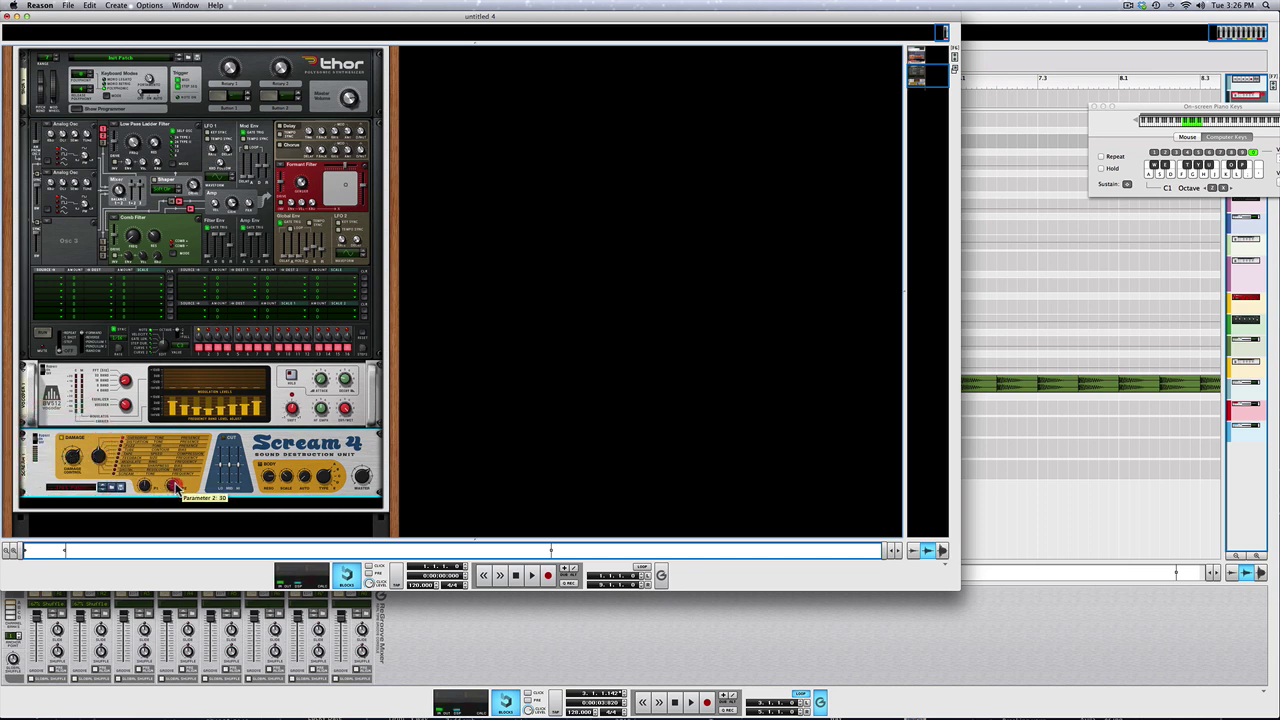
Adjust Scream 4's Parameter 2 and audition the patch with several notes, lowering the keyboard octave to C0.
{"action": "left_click_drag", "start_coordinate": [175, 484], "coordinate": [167, 472]}
{"action": "key", "text": "f"}
{"action": "key", "text": "s"}
{"action": "key", "text": "z"}
{"action": "key", "text": "s"}
{"action": "key", "text": "s"}
{"action": "key", "text": "d"}
{"action": "key", "text": "k"}
{"action": "key", "text": "f"}
{"action": "key", "text": "f"}
Add an MClass Equalizer after Scream 4 and shape a broad, gentle boost with its Parametric 1 band.
{"action": "scroll", "coordinate": [185, 487], "scroll_direction": "down", "scroll_amount": 2}
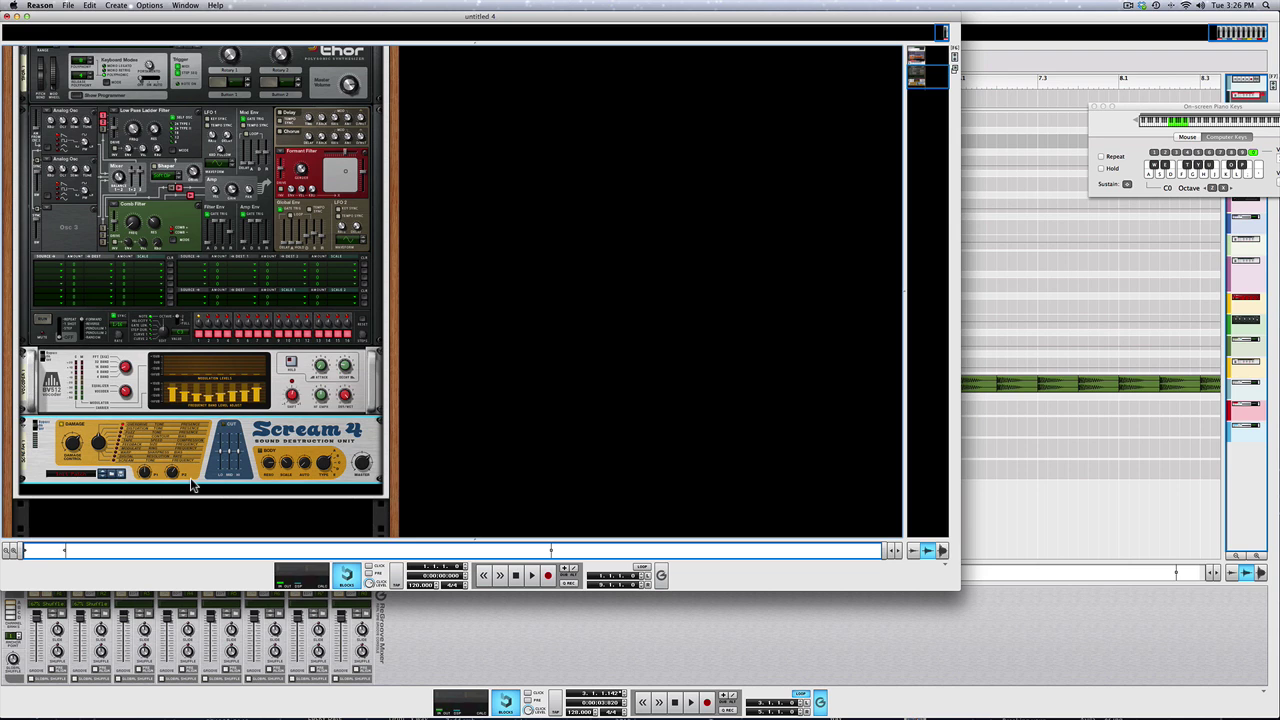
{"action": "right_click", "coordinate": [192, 485]}
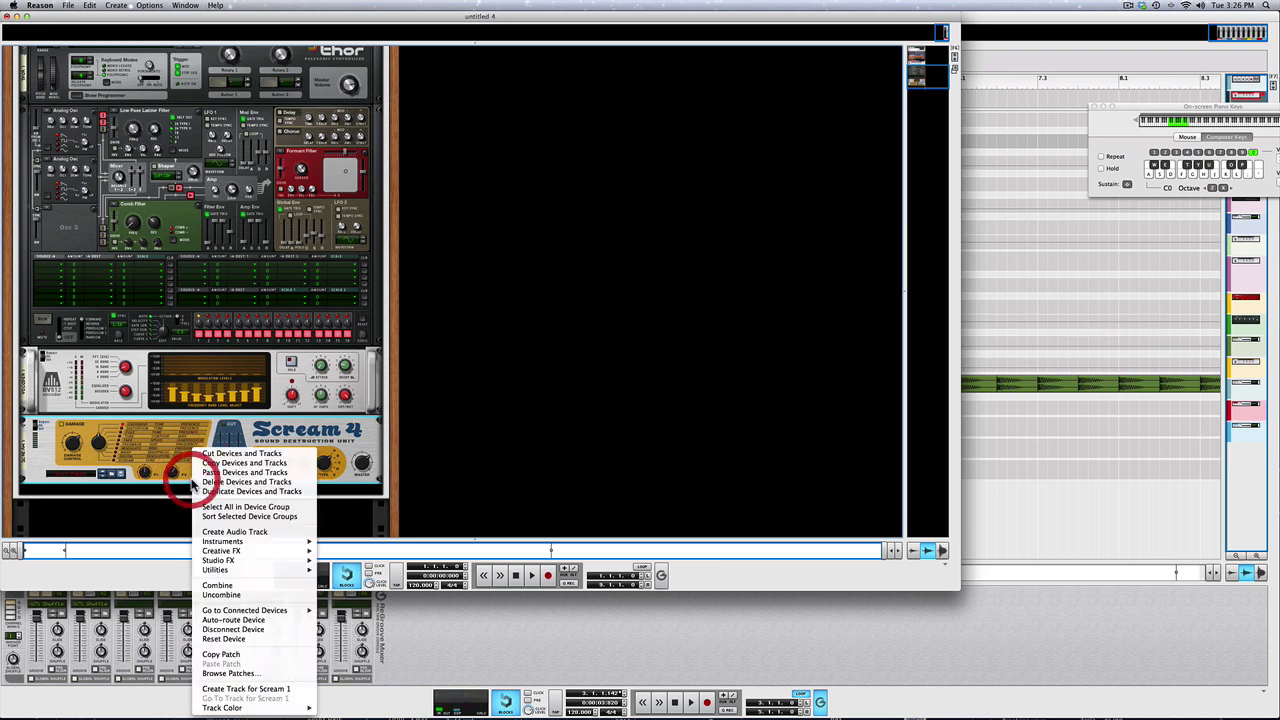
{"action": "mouse_move", "coordinate": [229, 557]}
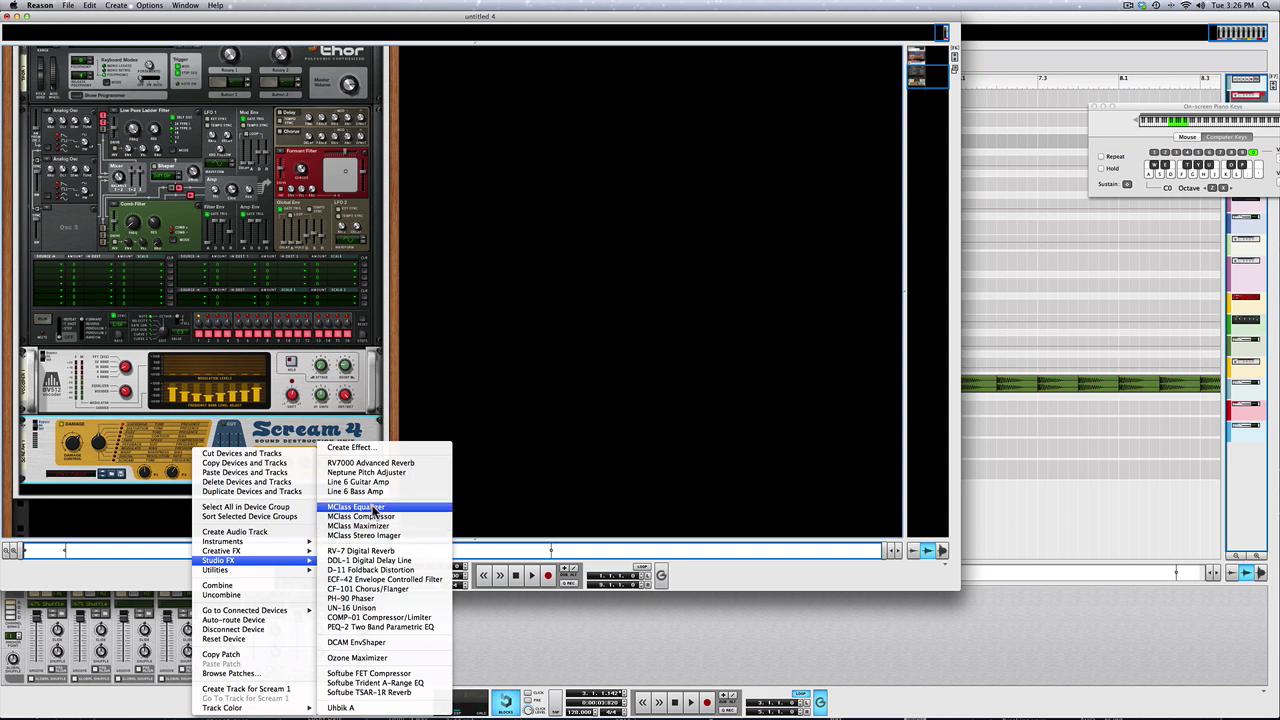
{"action": "left_click", "coordinate": [355, 507]}
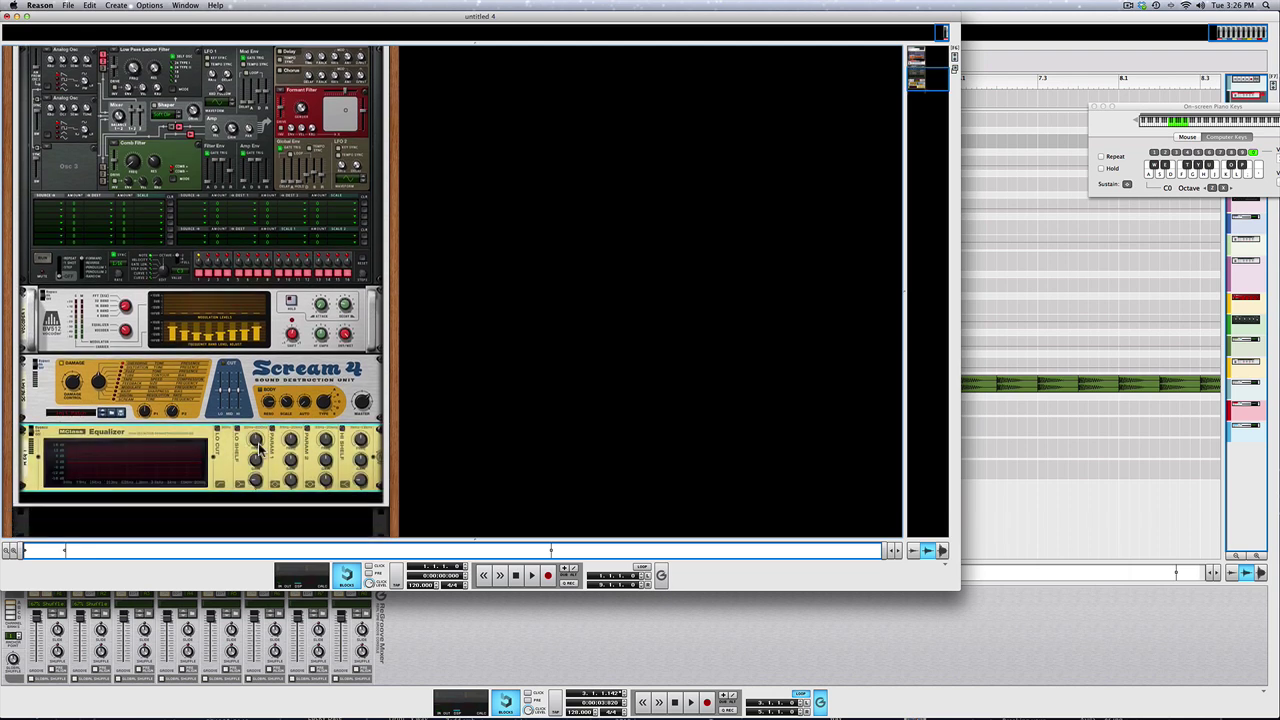
{"action": "left_click", "coordinate": [272, 430]}
{"action": "left_click_drag", "start_coordinate": [290, 462], "coordinate": [291, 457]}
{"action": "left_click_drag", "start_coordinate": [291, 483], "coordinate": [291, 495]}
{"action": "left_click_drag", "start_coordinate": [291, 441], "coordinate": [291, 443]}
Add a second MClass Equalizer below the first and give its Parametric 1 band a narrow boost.
{"action": "right_click", "coordinate": [194, 463]}
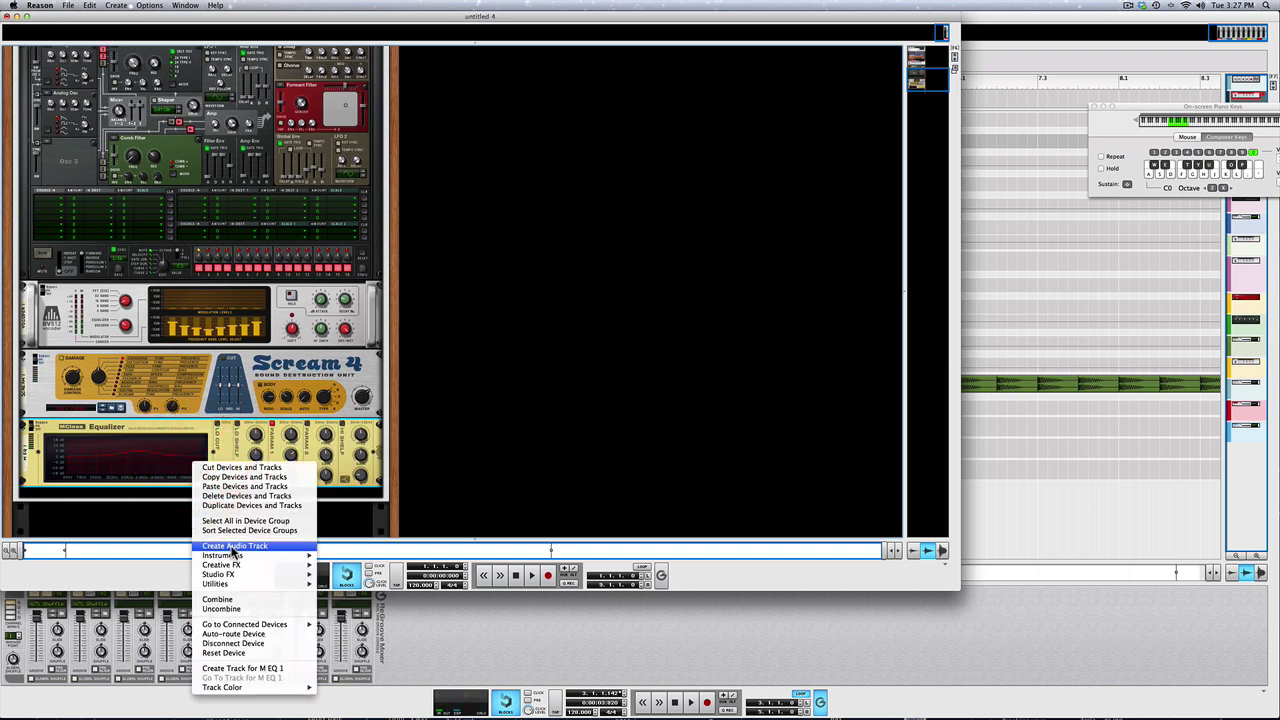
{"action": "mouse_move", "coordinate": [236, 570]}
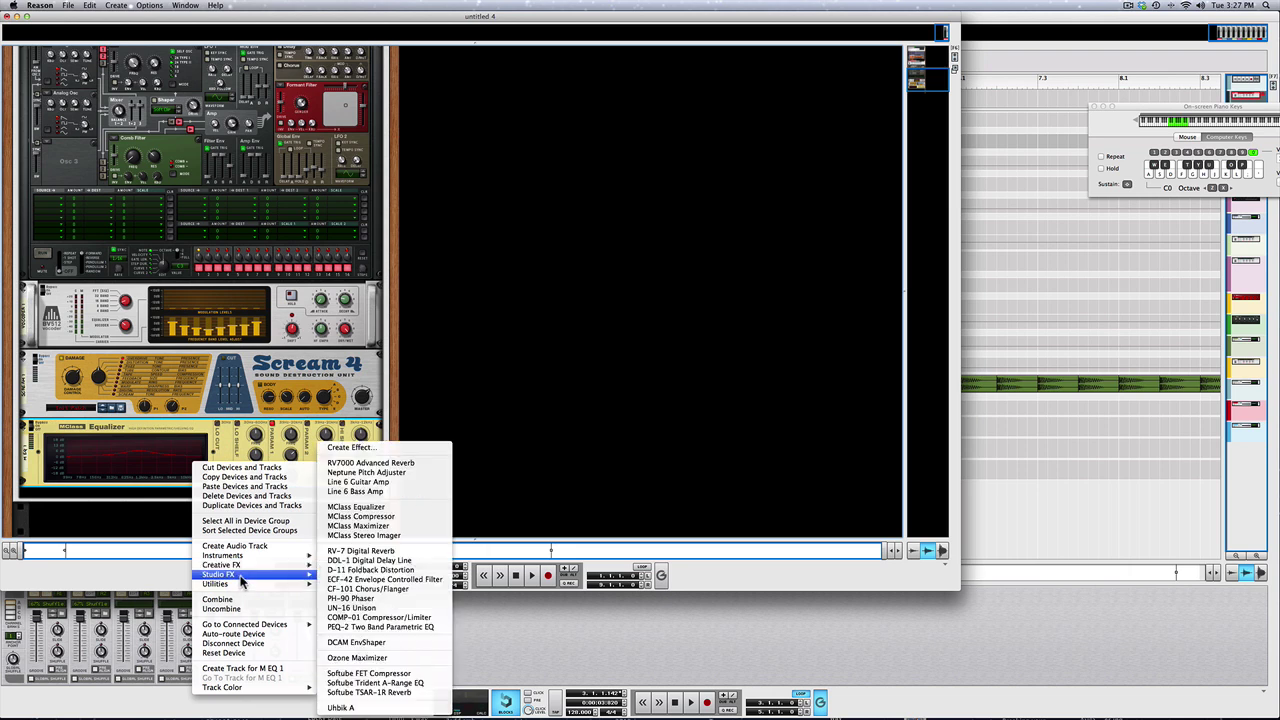
{"action": "left_click", "coordinate": [386, 505]}
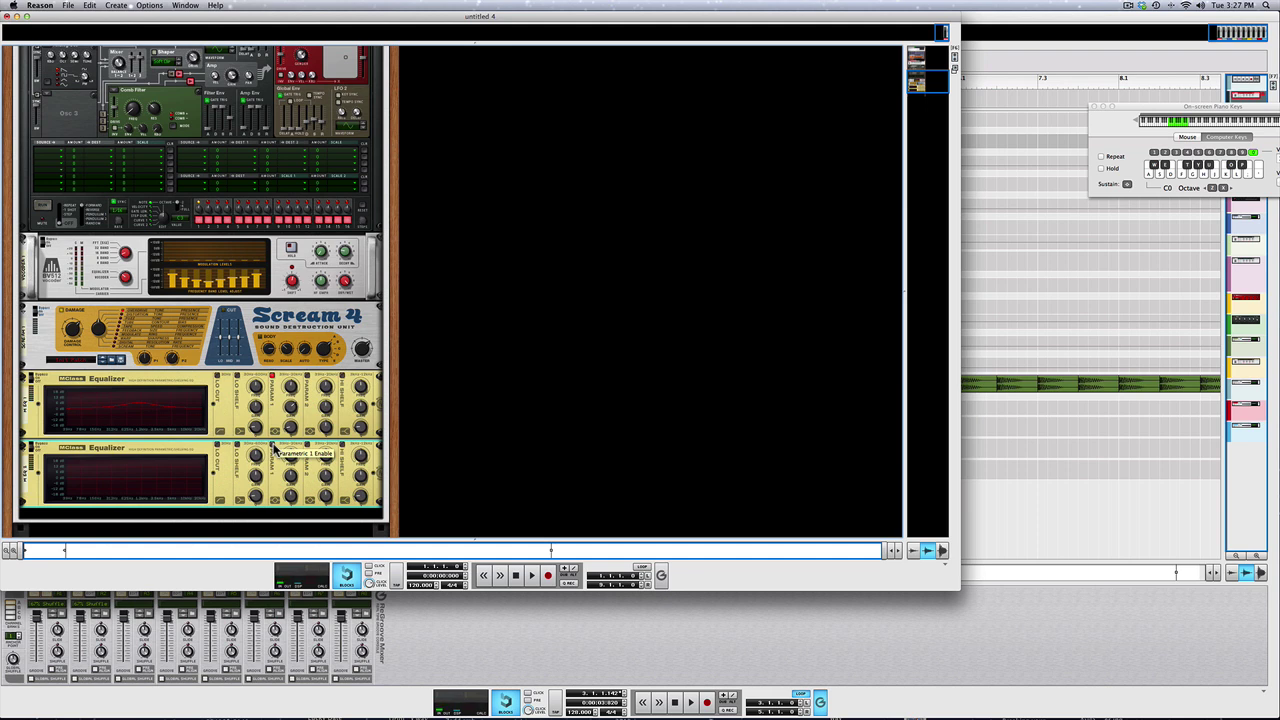
{"action": "left_click", "coordinate": [274, 452]}
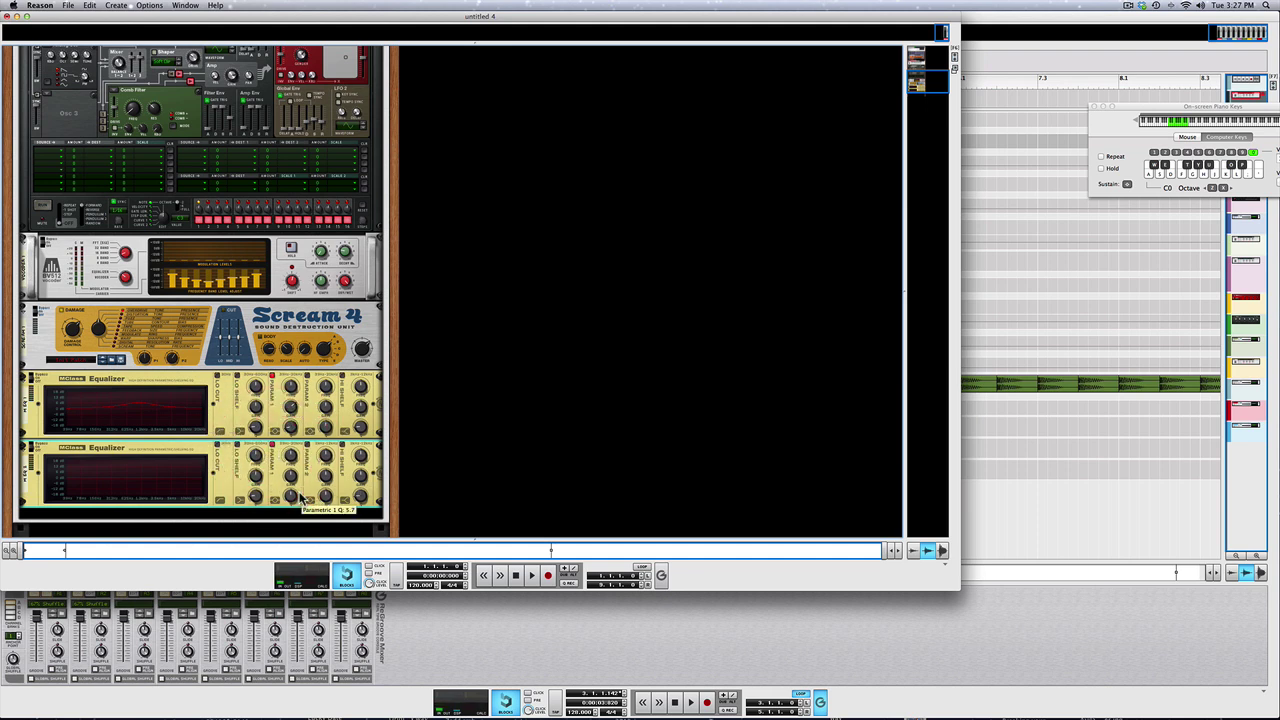
{"action": "left_click_drag", "start_coordinate": [289, 475], "coordinate": [278, 409]}
{"action": "left_click", "coordinate": [290, 463]}
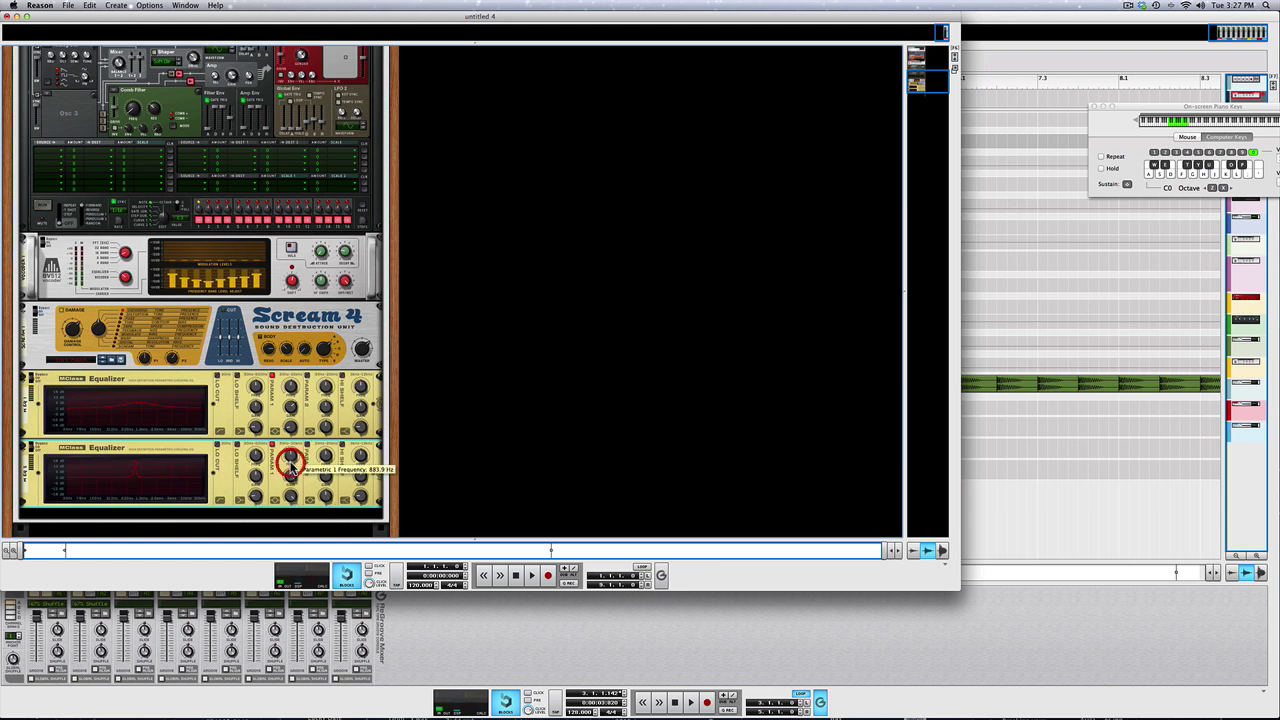
Sweep the second equalizer's Parametric 1 frequency while playing notes and turn the band into a narrow cut.
{"action": "mouse_move", "coordinate": [290, 463]}
{"action": "left_mouse_down"}
{"action": "mouse_move", "coordinate": [287, 445]}
{"action": "mouse_move", "coordinate": [283, 461]}
{"action": "left_mouse_up"}
{"action": "left_click", "coordinate": [283, 461]}
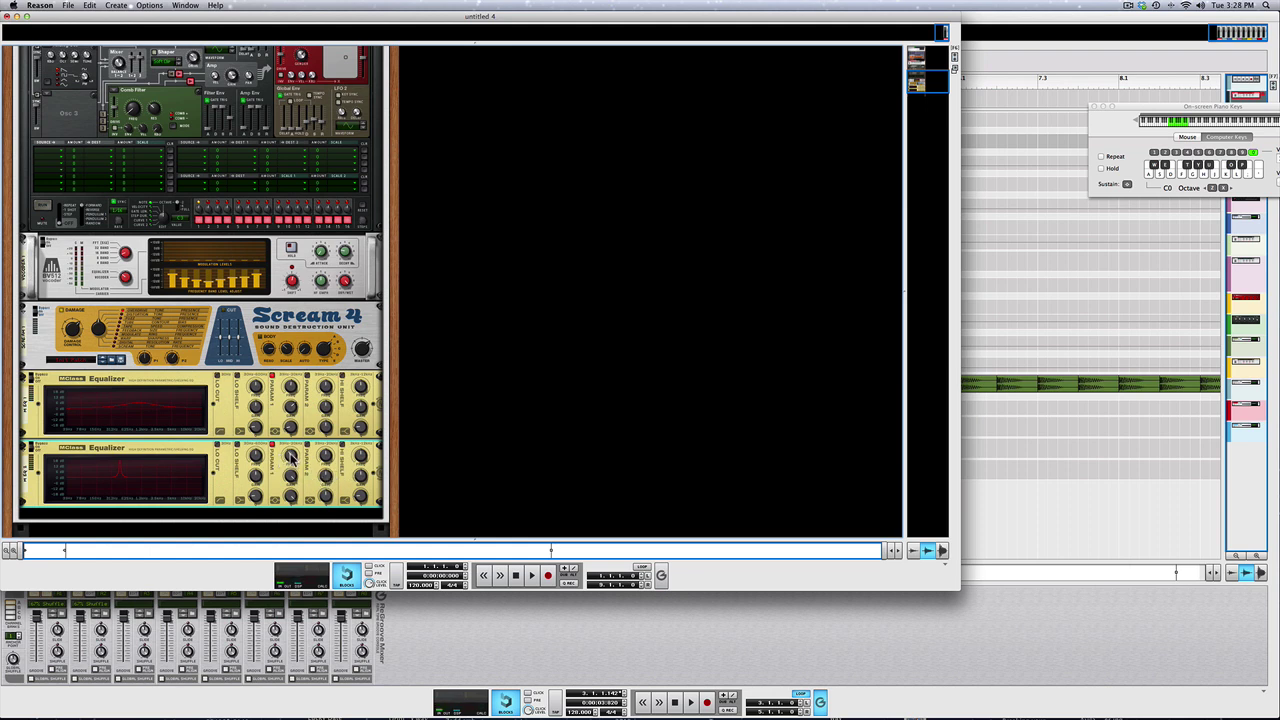
{"action": "mouse_move", "coordinate": [291, 456]}
{"action": "scroll", "coordinate": [291, 456], "scroll_direction": "up", "scroll_amount": 10}
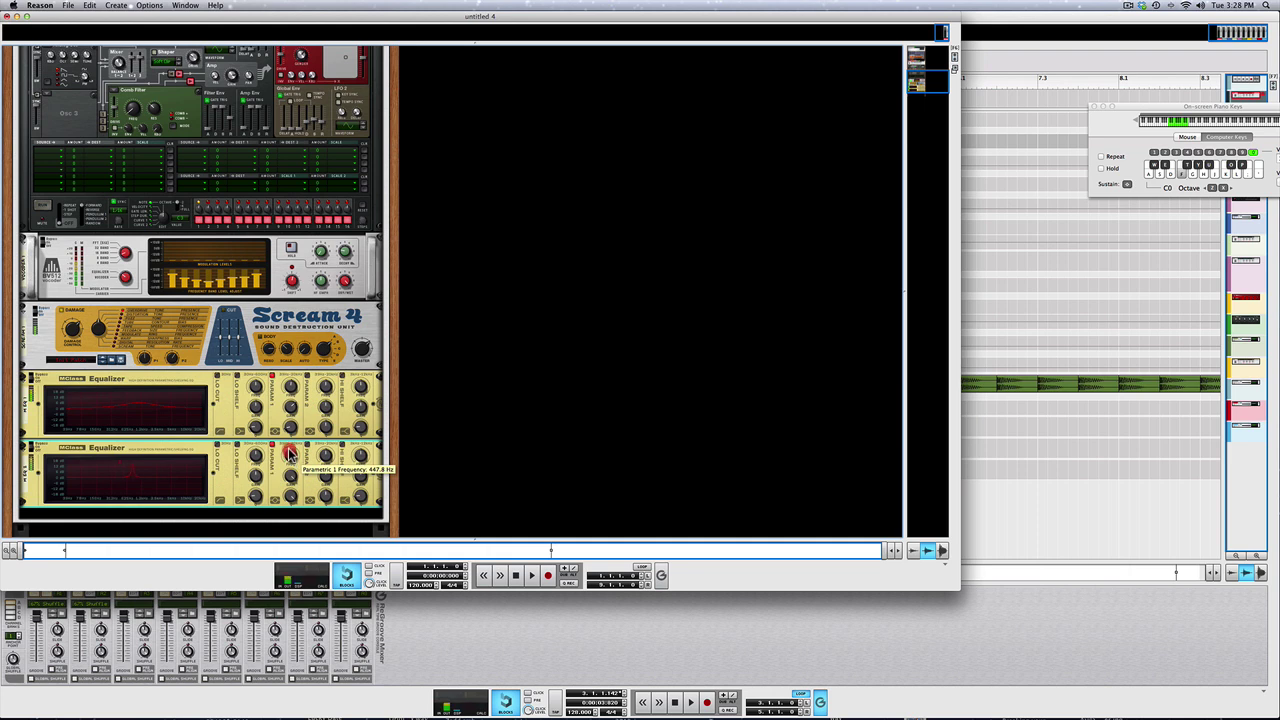
{"action": "scroll", "coordinate": [289, 453], "scroll_direction": "down", "scroll_amount": 2}
{"action": "left_click", "coordinate": [290, 453]}
{"action": "left_click", "coordinate": [289, 454]}
{"action": "left_click_drag", "start_coordinate": [290, 453], "coordinate": [325, 458]}
Enable Parametric 2 on the second equalizer with a narrow boost and sweep its frequency while playing notes.
{"action": "left_click", "coordinate": [307, 445]}
{"action": "left_click", "coordinate": [325, 463]}
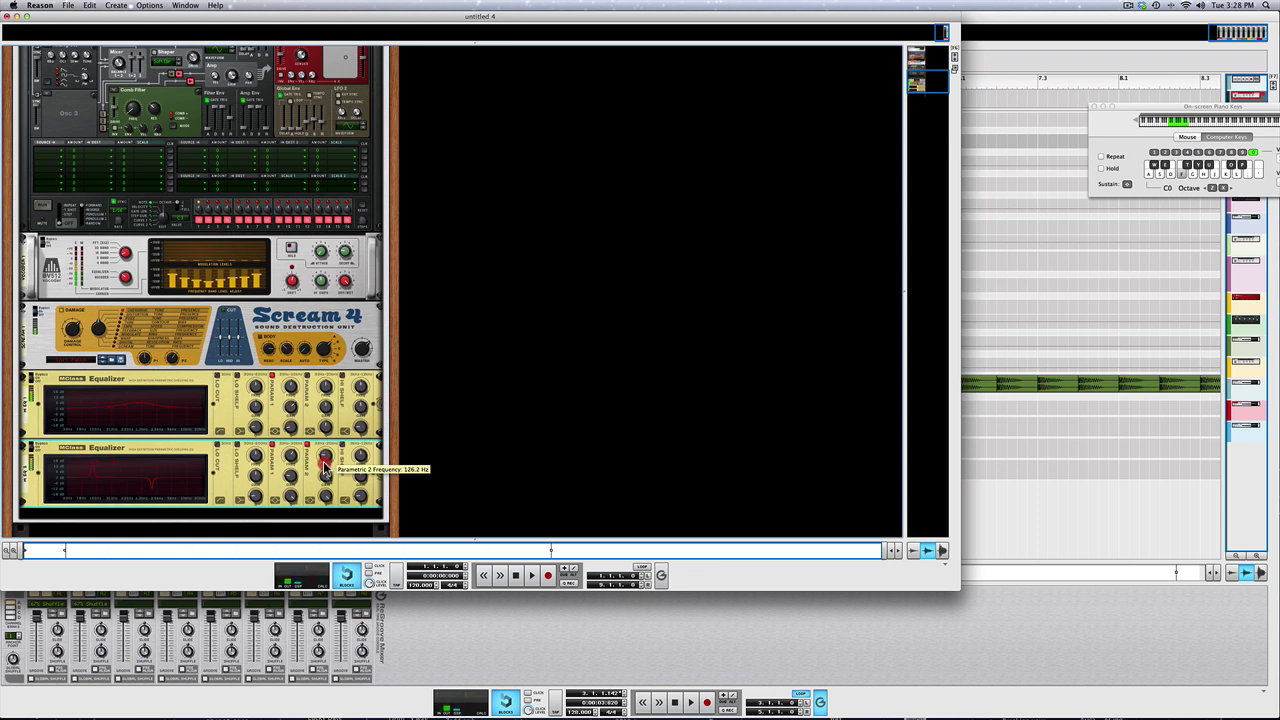
{"action": "left_click", "coordinate": [325, 462]}
{"action": "left_click", "coordinate": [325, 460]}
{"action": "mouse_move", "coordinate": [325, 450]}
{"action": "left_mouse_down"}
{"action": "mouse_move", "coordinate": [327, 436]}
{"action": "mouse_move", "coordinate": [325, 459]}
{"action": "left_mouse_up"}
{"action": "left_click_drag", "start_coordinate": [323, 462], "coordinate": [323, 462]}
{"action": "key", "text": "f"}
{"action": "key", "text": "XF86AudioRaiseVolume"}
{"action": "key", "text": "d"}
{"action": "key", "text": "s"}
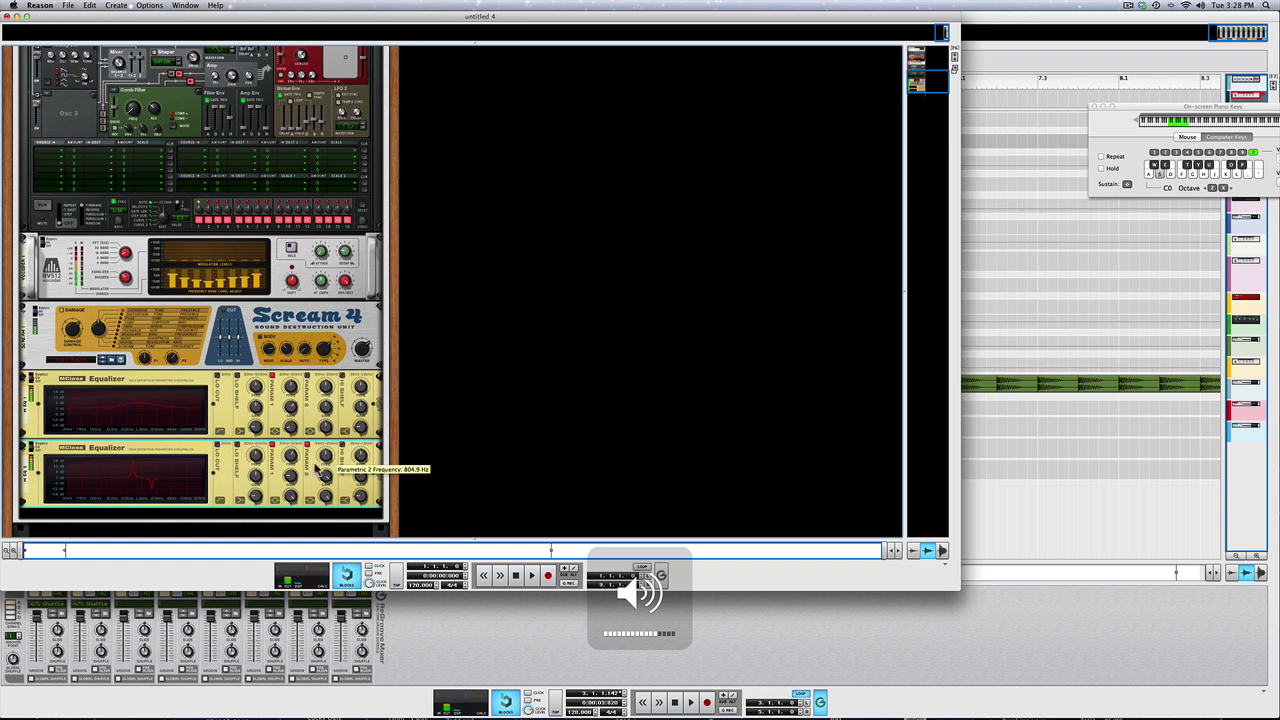
Retune the second equalizer's parametric bands into two separate narrow cuts, setting the Parametric 2 Q to 32.0.
{"action": "key", "text": "f"}
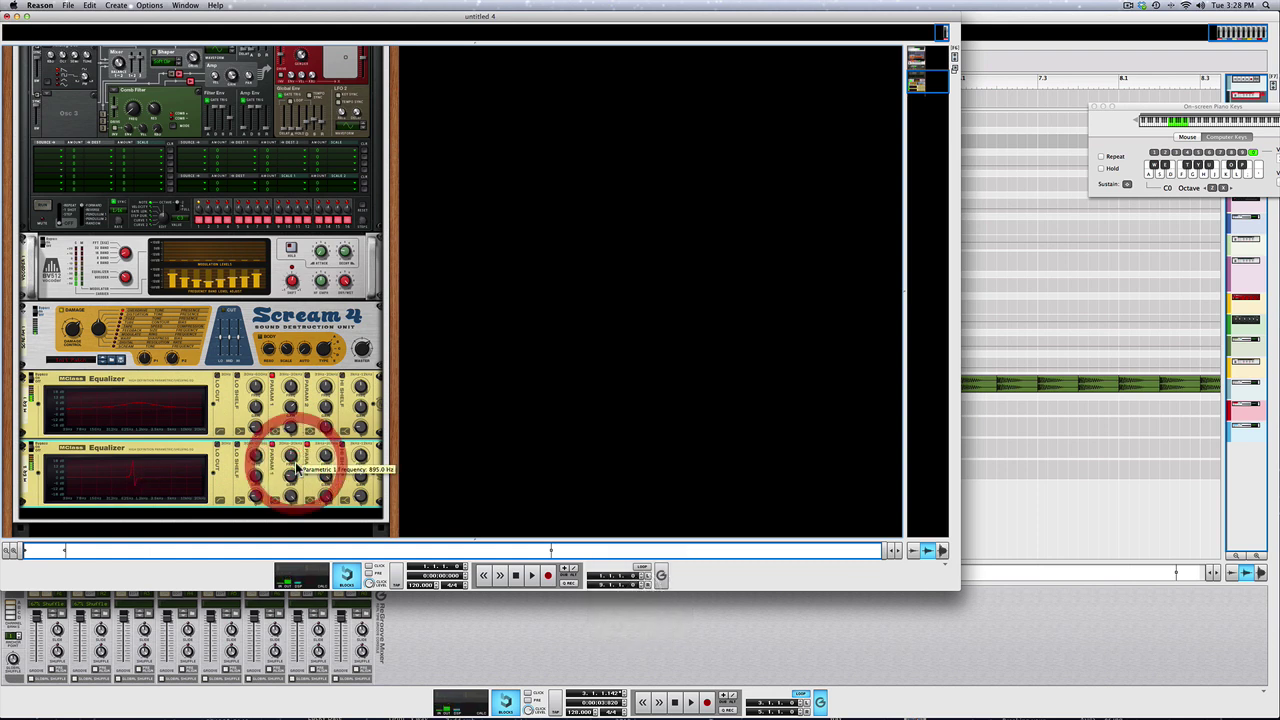
{"action": "key", "text": "f"}
{"action": "left_click_drag", "start_coordinate": [291, 456], "coordinate": [327, 508]}
{"action": "key", "text": "super+z"}
{"action": "key", "text": "d"}
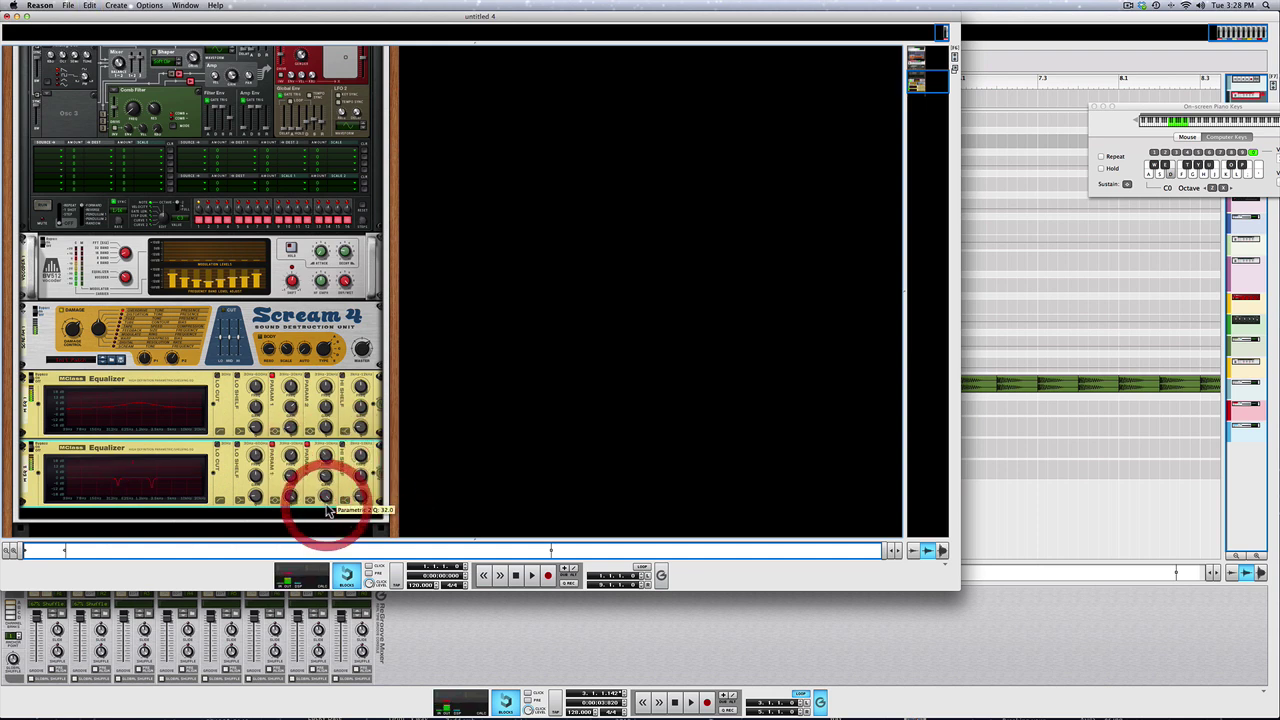
{"action": "scroll", "coordinate": [327, 510], "scroll_direction": "down", "scroll_amount": 1}
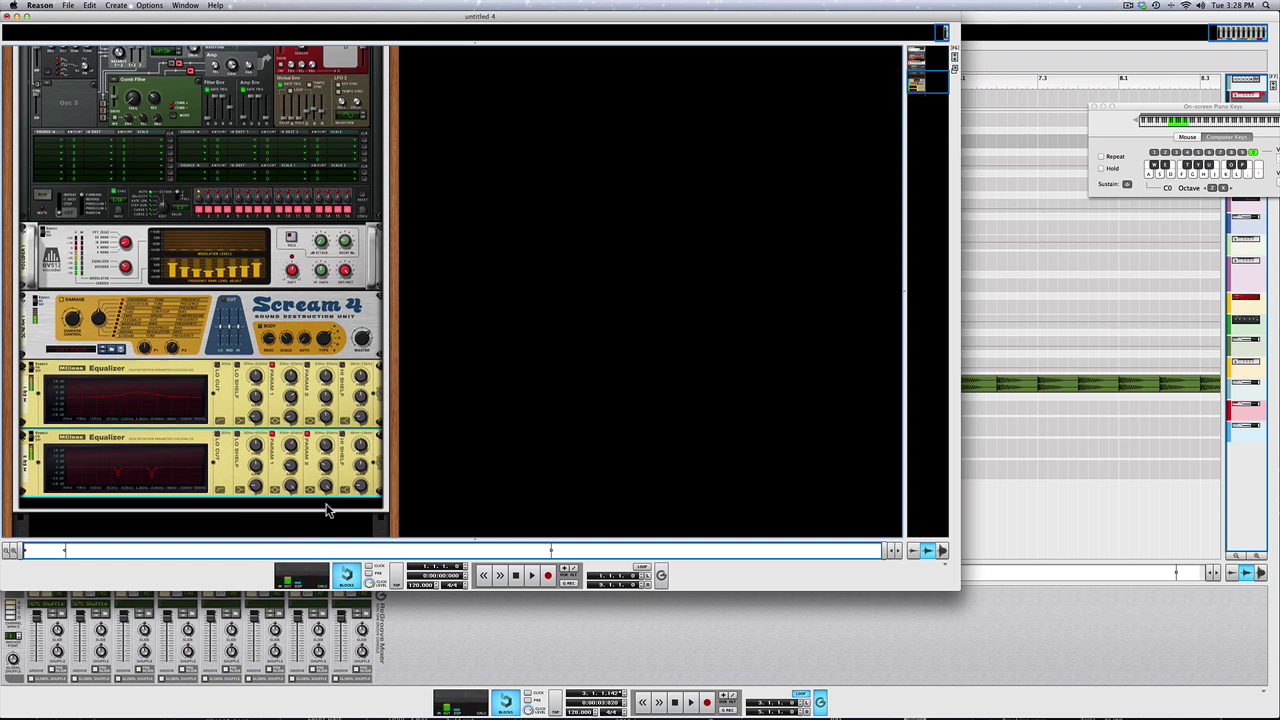
{"action": "right_click", "coordinate": [232, 480]}
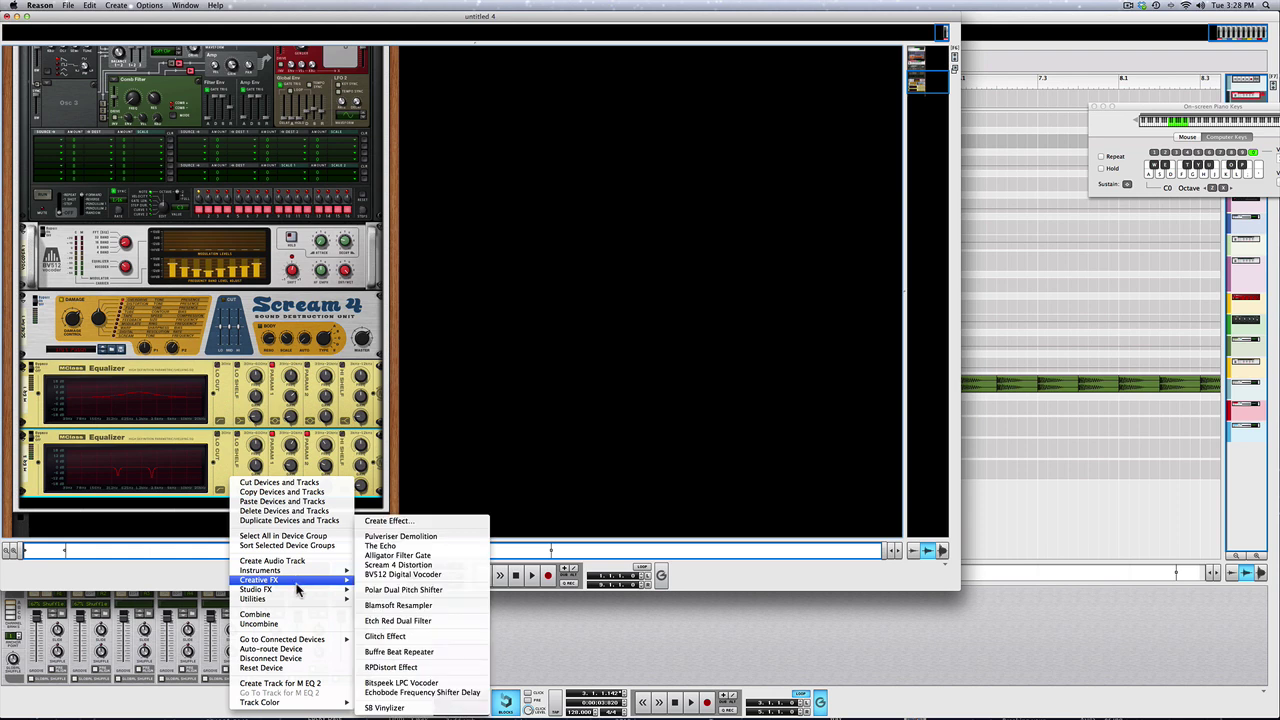
{"action": "mouse_move", "coordinate": [343, 591]}
{"action": "left_click", "coordinate": [376, 585]}
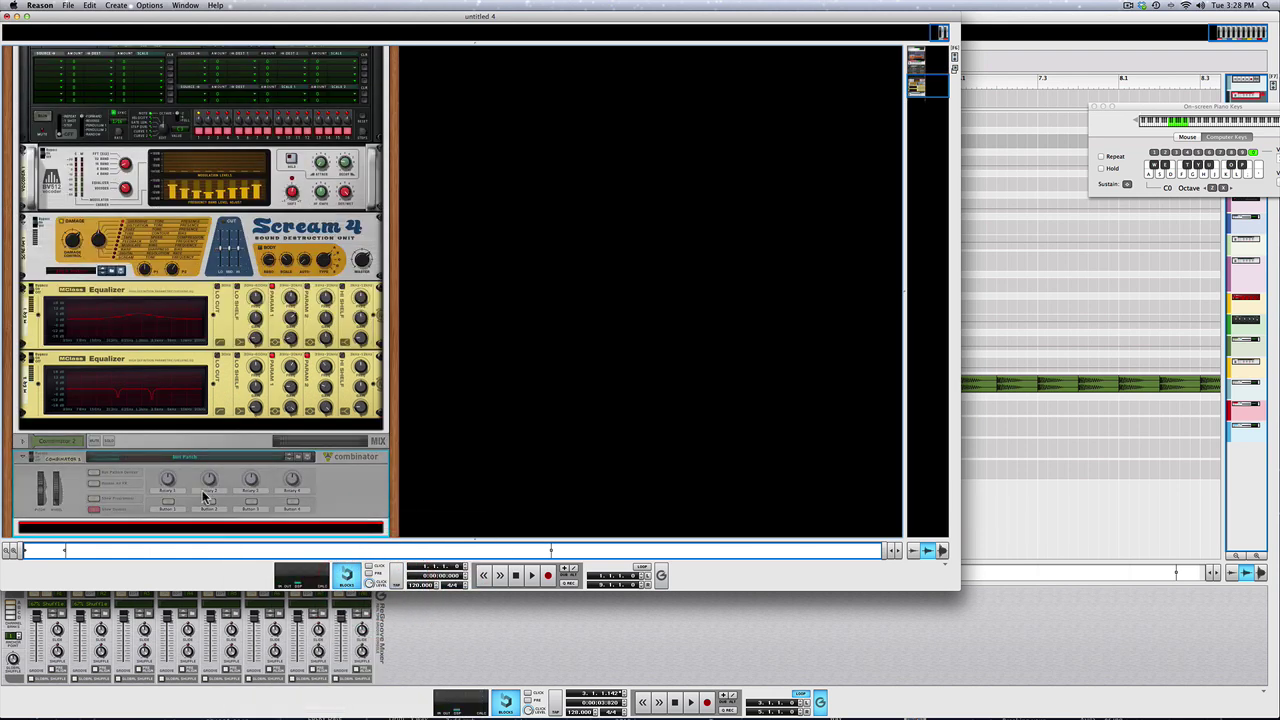
{"action": "left_click", "coordinate": [333, 480]}
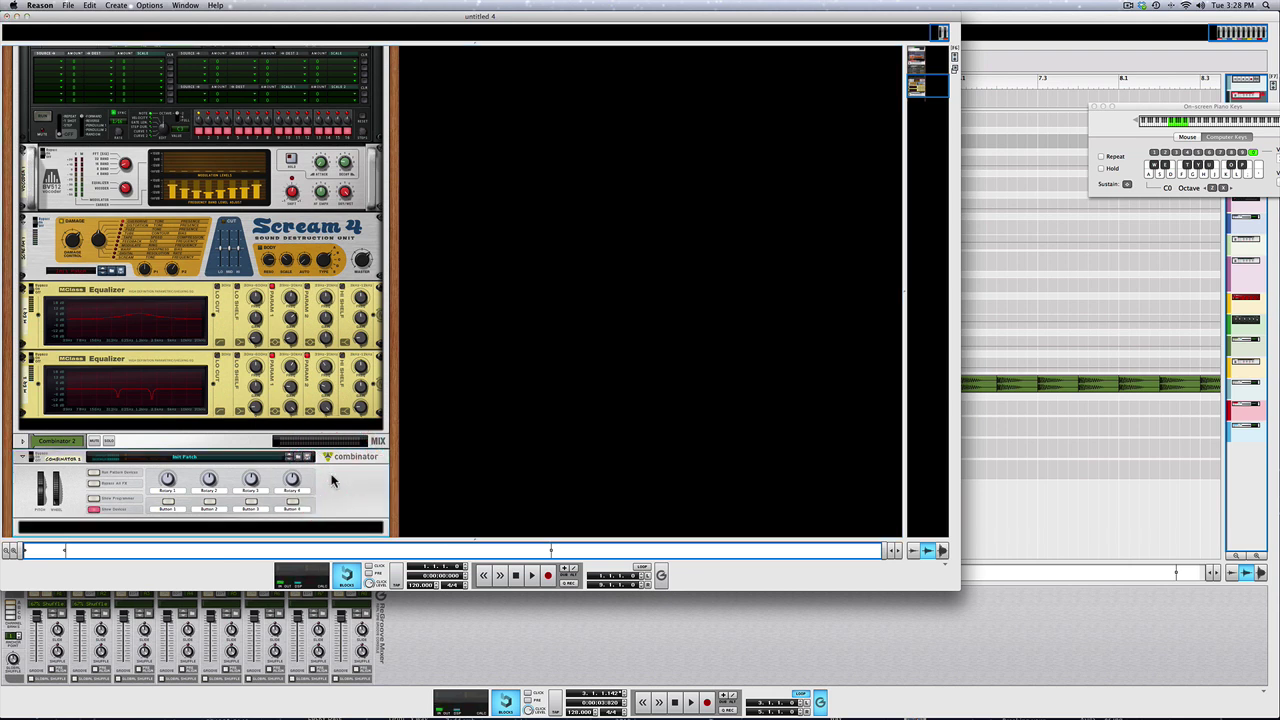
{"action": "key", "text": "super+z"}
Add a third MClass Equalizer below the second and enable its Parametric 1 and Parametric 2 bands.
{"action": "left_click", "coordinate": [213, 519]}
{"action": "right_click", "coordinate": [212, 518]}
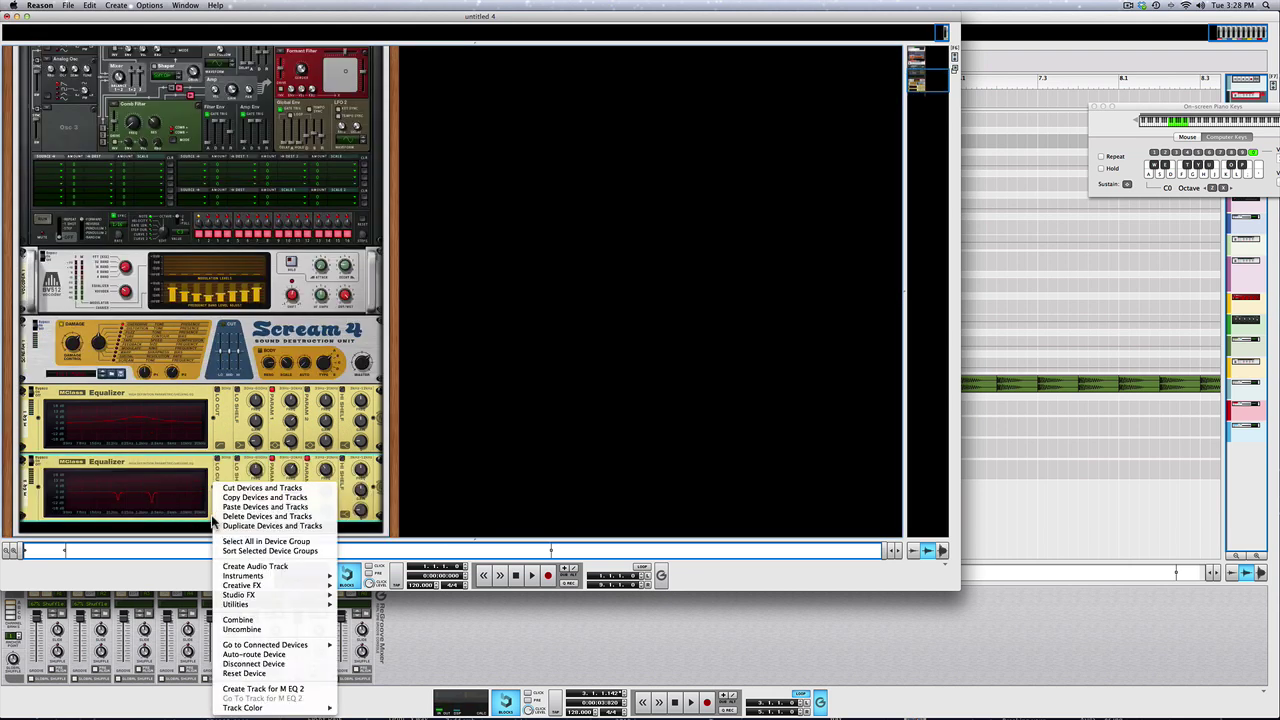
{"action": "mouse_move", "coordinate": [240, 594]}
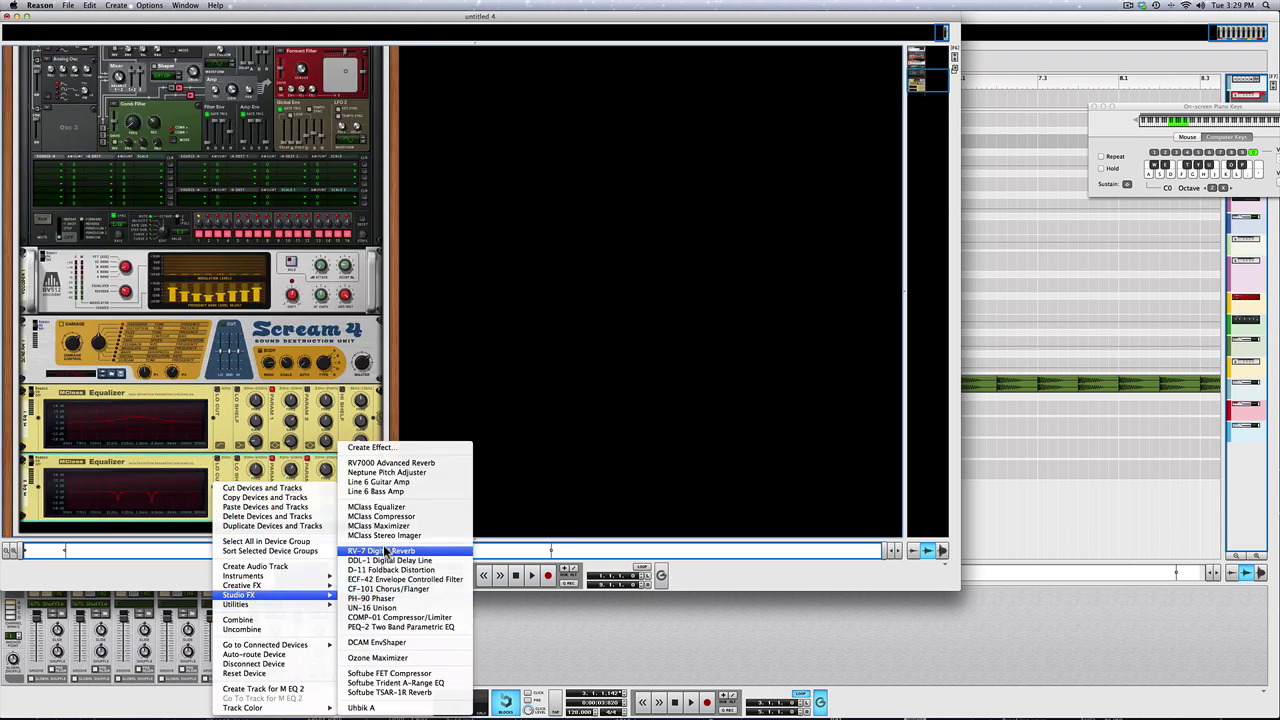
{"action": "left_click", "coordinate": [376, 506]}
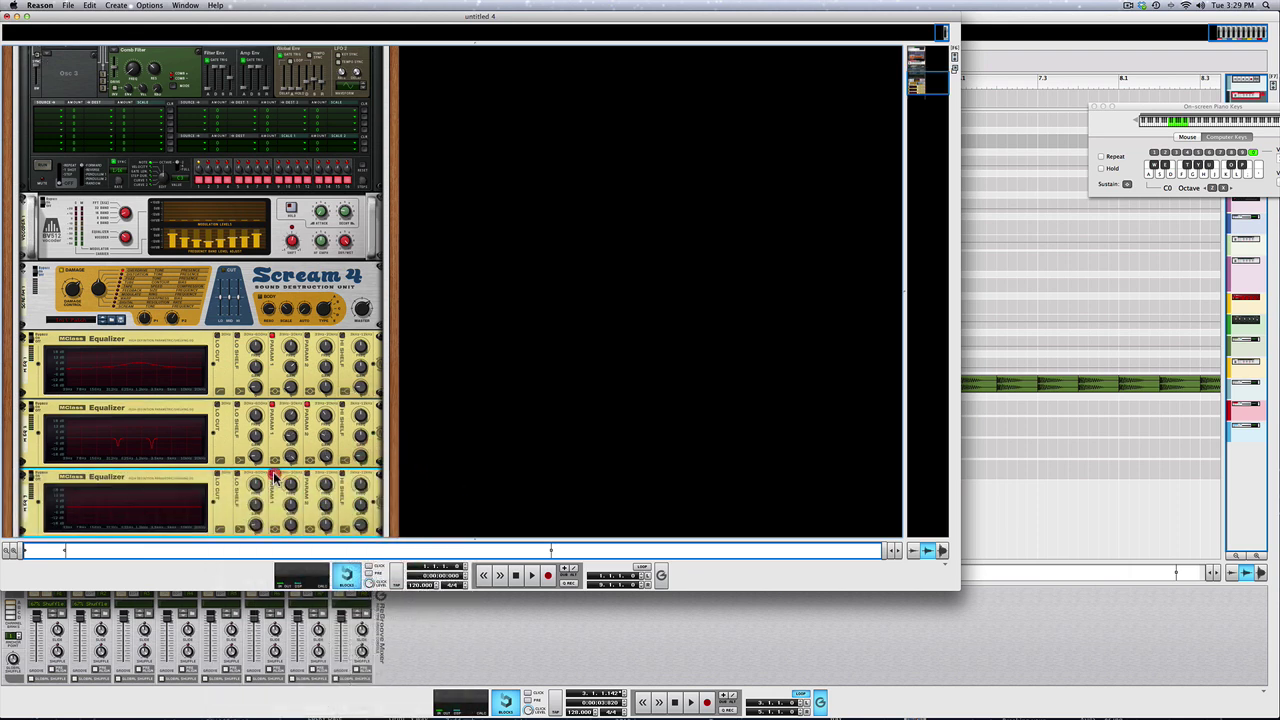
{"action": "left_click", "coordinate": [272, 474]}
{"action": "left_click", "coordinate": [307, 474]}
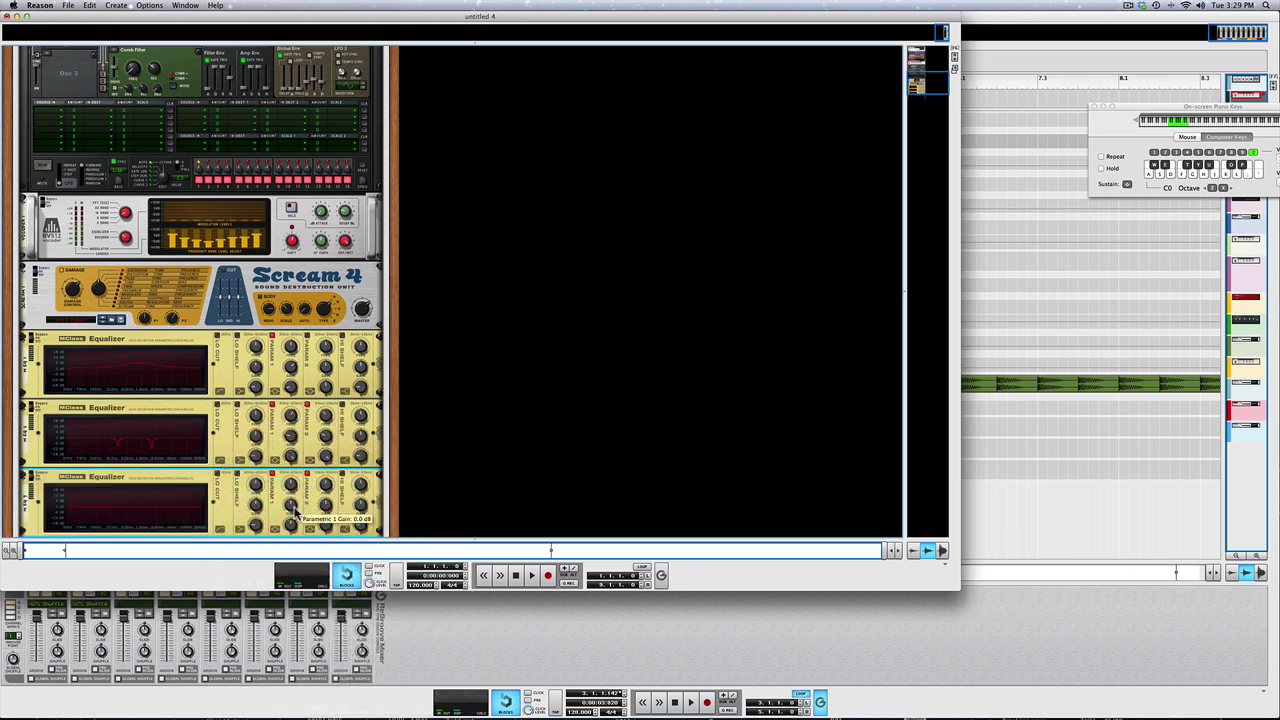
Sweep the third equalizer's parametric bands and turn both into narrow cuts, setting the Parametric 2 gain to -11.4 dB.
{"action": "mouse_move", "coordinate": [291, 507]}
{"action": "left_mouse_down"}
{"action": "mouse_move", "coordinate": [291, 455]}
{"action": "mouse_move", "coordinate": [290, 527]}
{"action": "left_mouse_up"}
{"action": "left_click", "coordinate": [290, 487]}
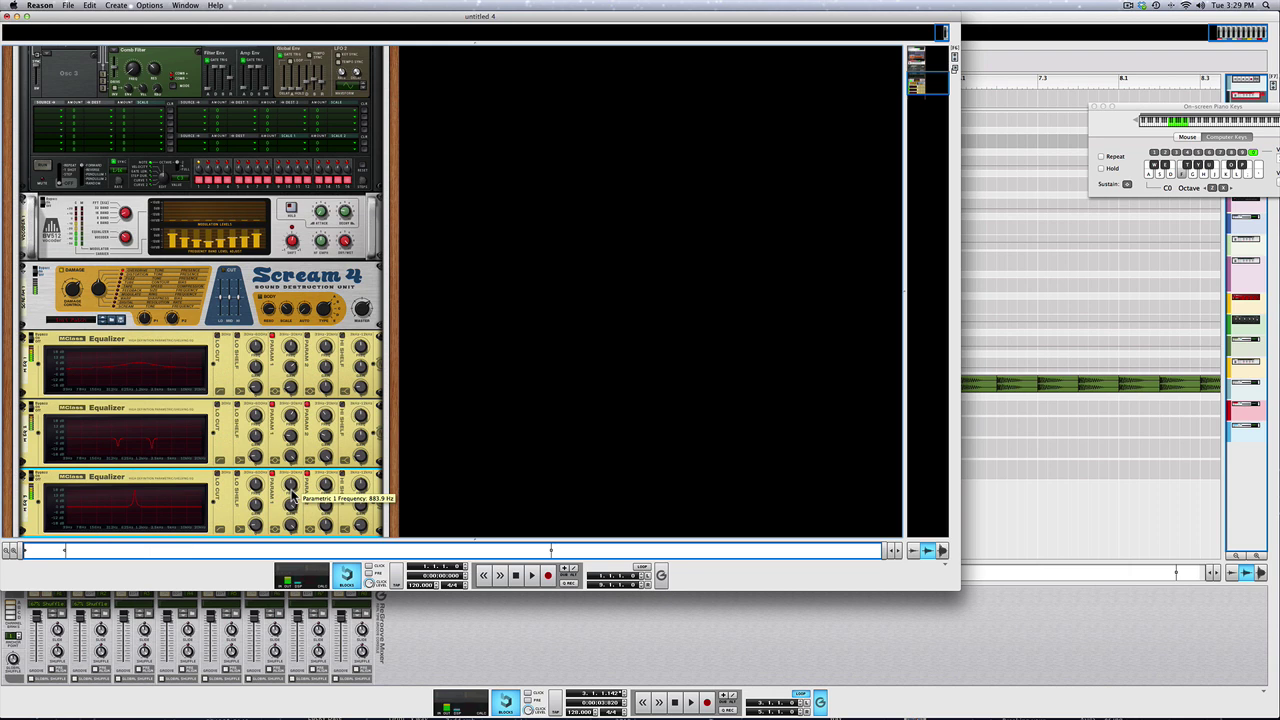
{"action": "left_click_drag", "start_coordinate": [292, 491], "coordinate": [291, 491]}
{"action": "left_click_drag", "start_coordinate": [291, 504], "coordinate": [322, 466]}
{"action": "mouse_move", "coordinate": [325, 523]}
{"action": "left_mouse_down"}
{"action": "mouse_move", "coordinate": [324, 469]}
{"action": "mouse_move", "coordinate": [326, 540]}
{"action": "mouse_move", "coordinate": [323, 516]}
{"action": "left_mouse_up"}
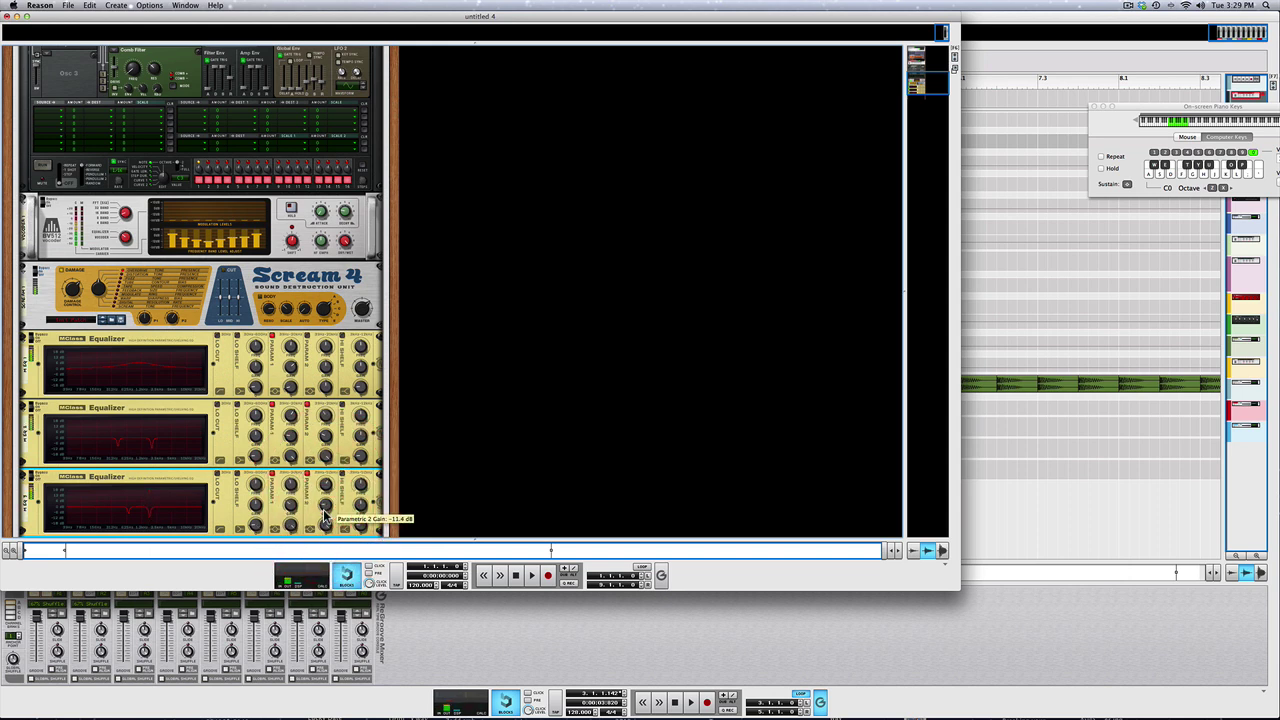
Audition the equalized patch with several notes, raising the keyboard octave to C1.
{"action": "key", "text": "x"}
{"action": "key", "text": "d"}
{"action": "key", "text": "f"}
{"action": "key", "text": "s"}
{"action": "key", "text": "a"}
{"action": "key", "text": "s"}
{"action": "key", "text": "a"}
{"action": "key", "text": "a"}
{"action": "scroll", "coordinate": [323, 516], "scroll_direction": "down", "scroll_amount": 5}
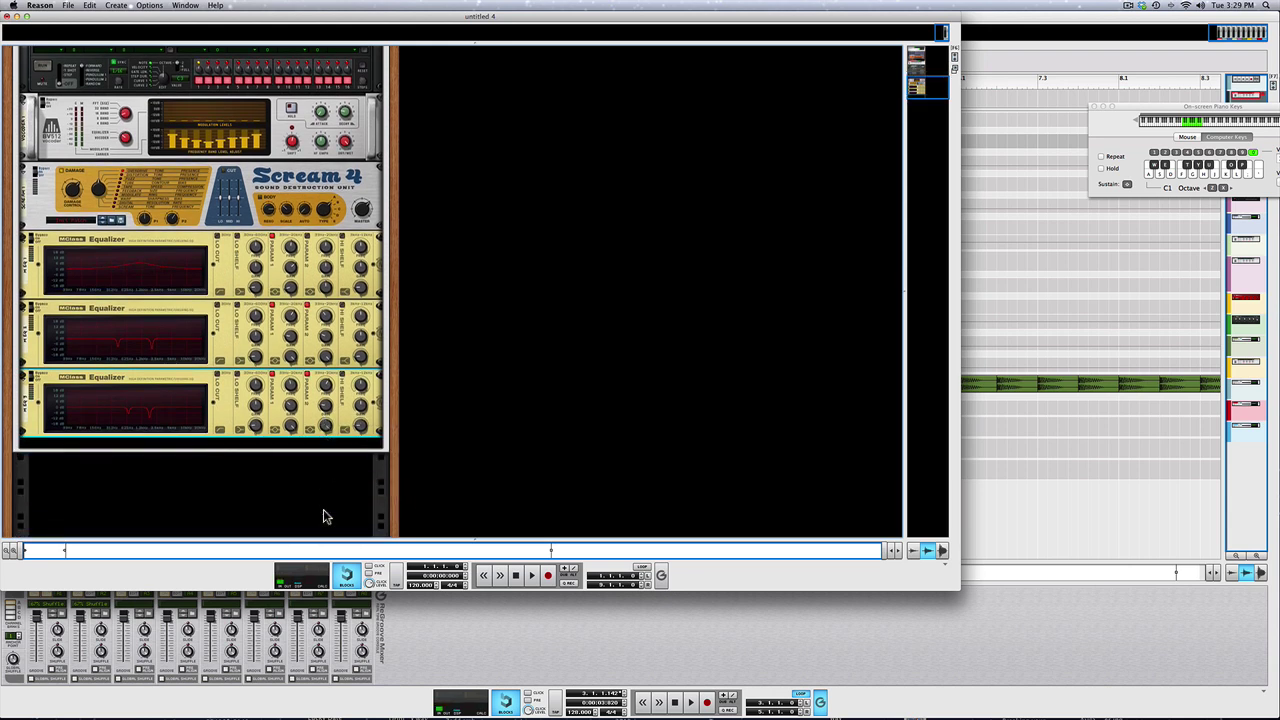